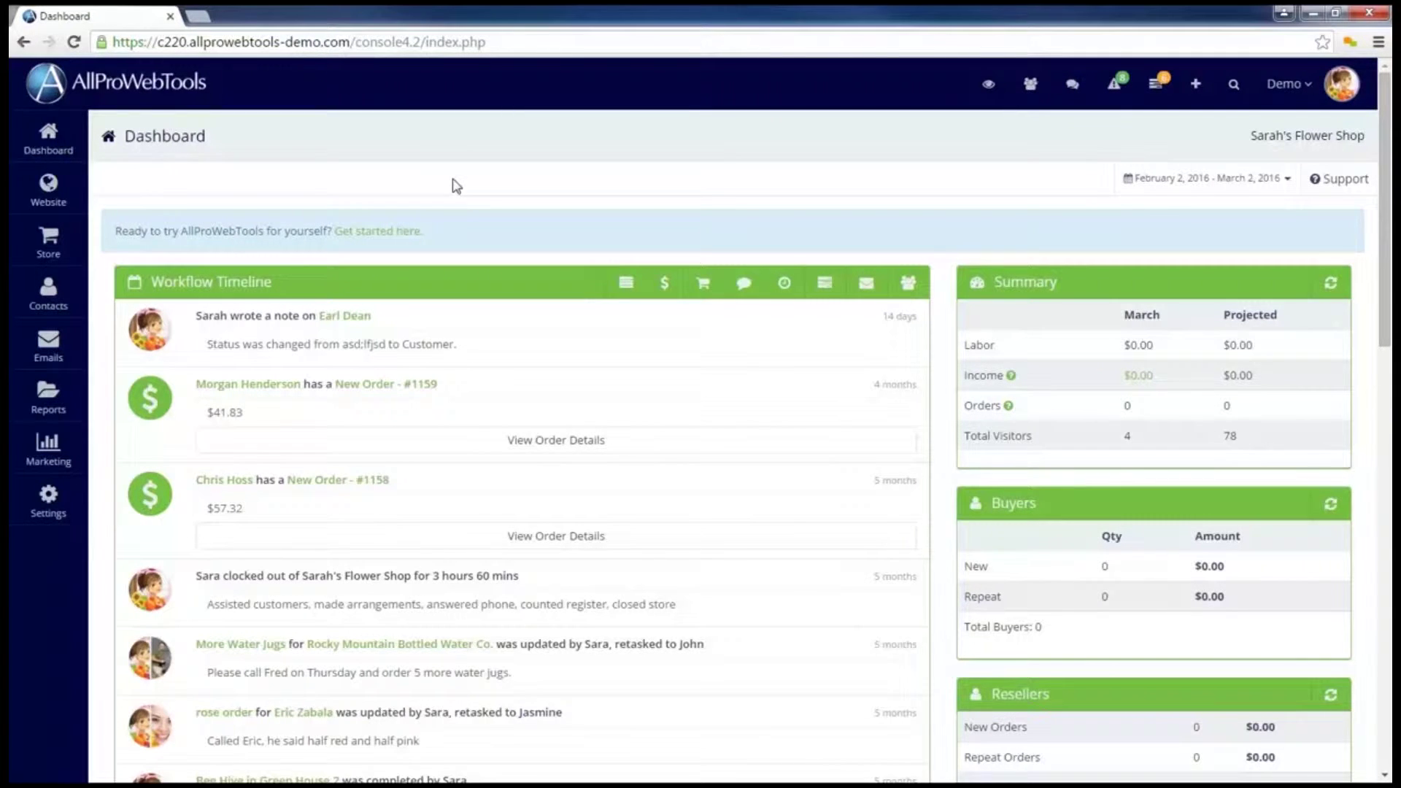
Find the Blog page among the website's pages by searching for "blog" and open its settings to examine the redirect and page type
left_click(49, 189)
left_click(150, 184)
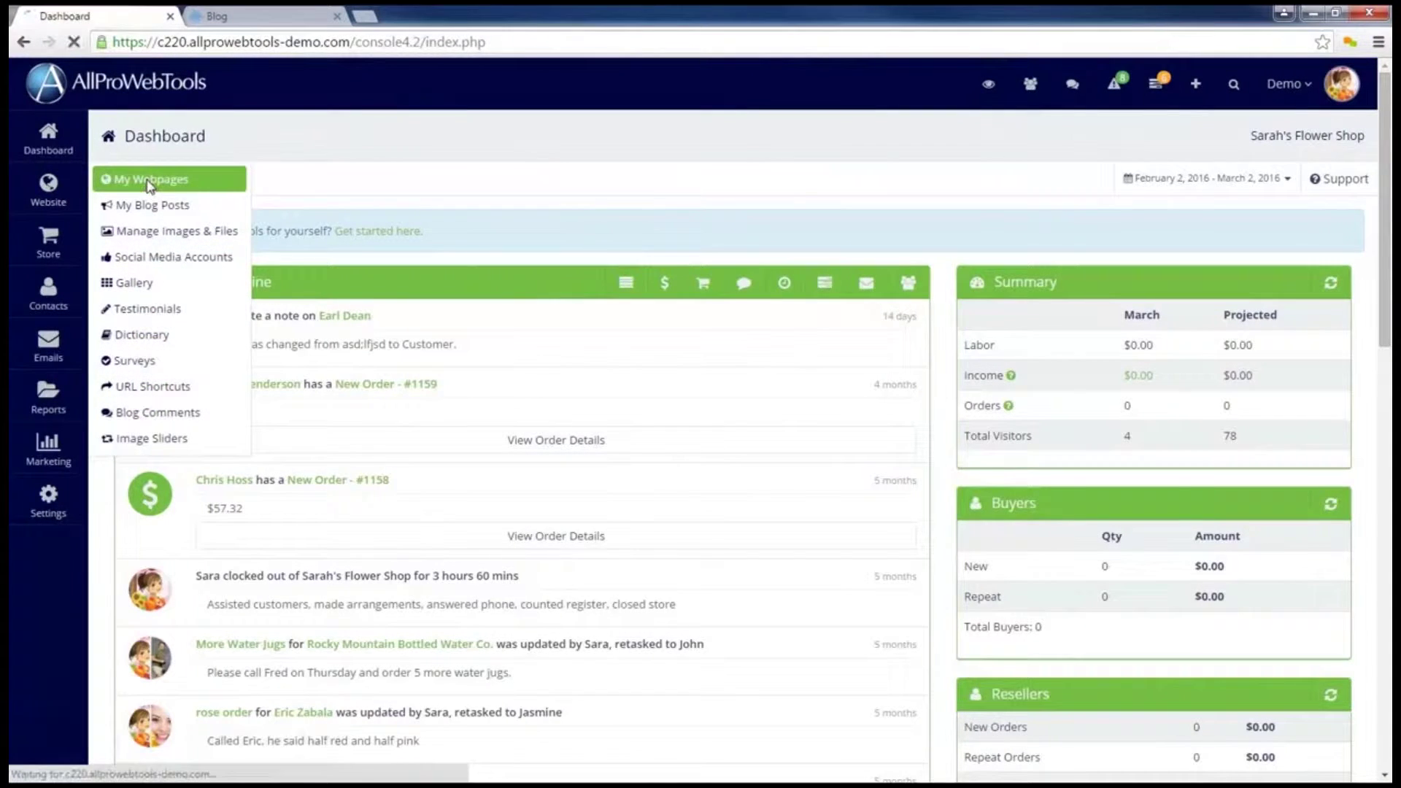
left_click(1007, 288)
type("blog")
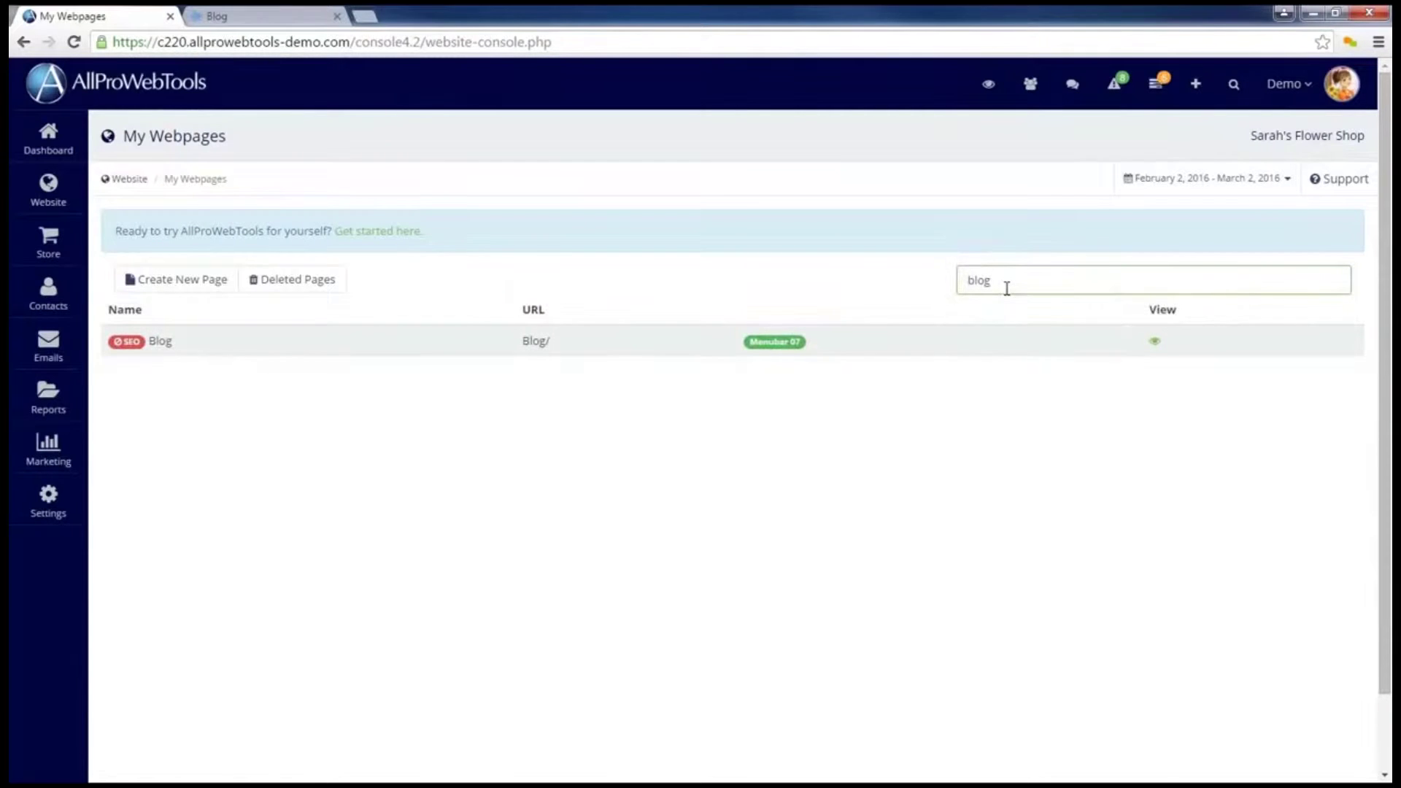
left_click(379, 351)
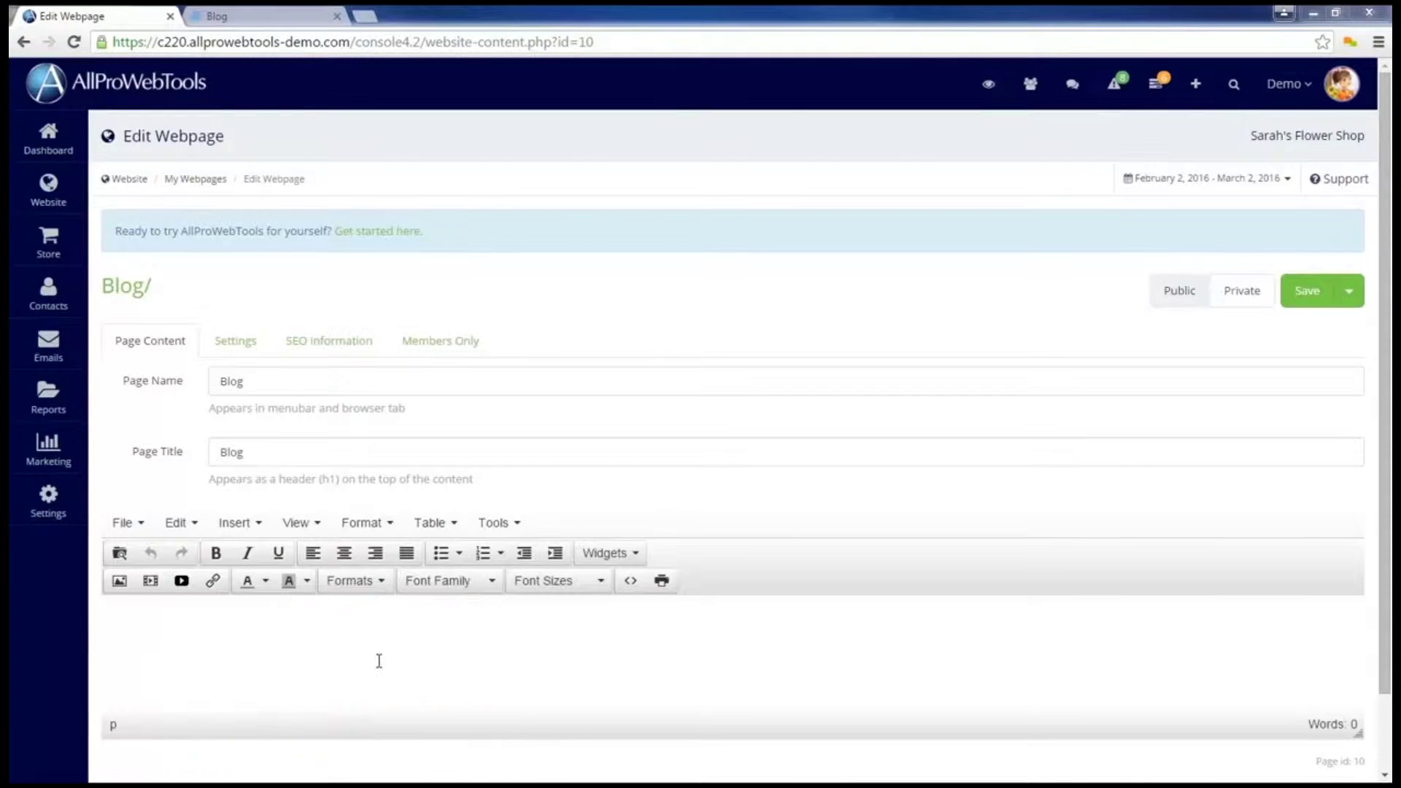
left_click(246, 346)
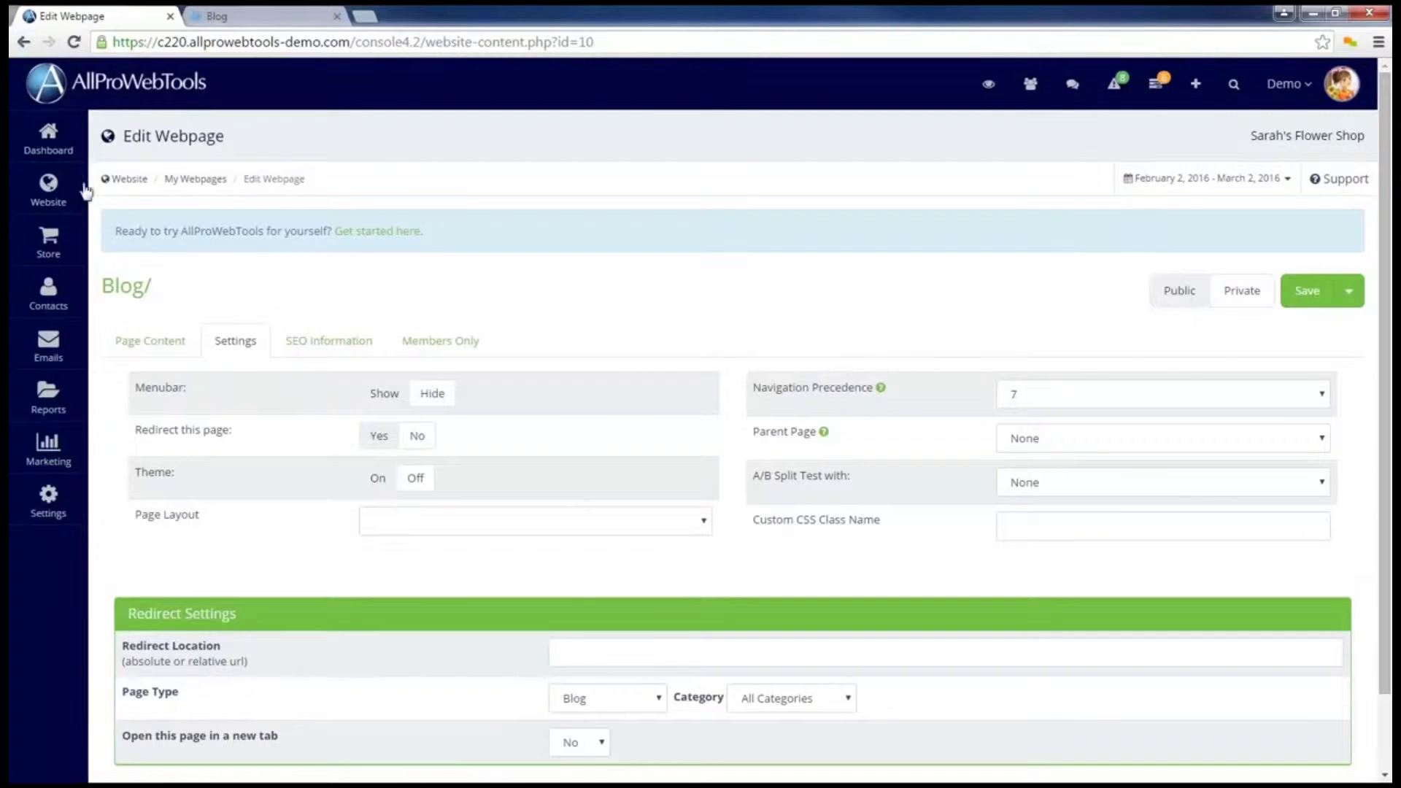
Go to the website's blog posts and start a new blog post
mouse_move(52, 191)
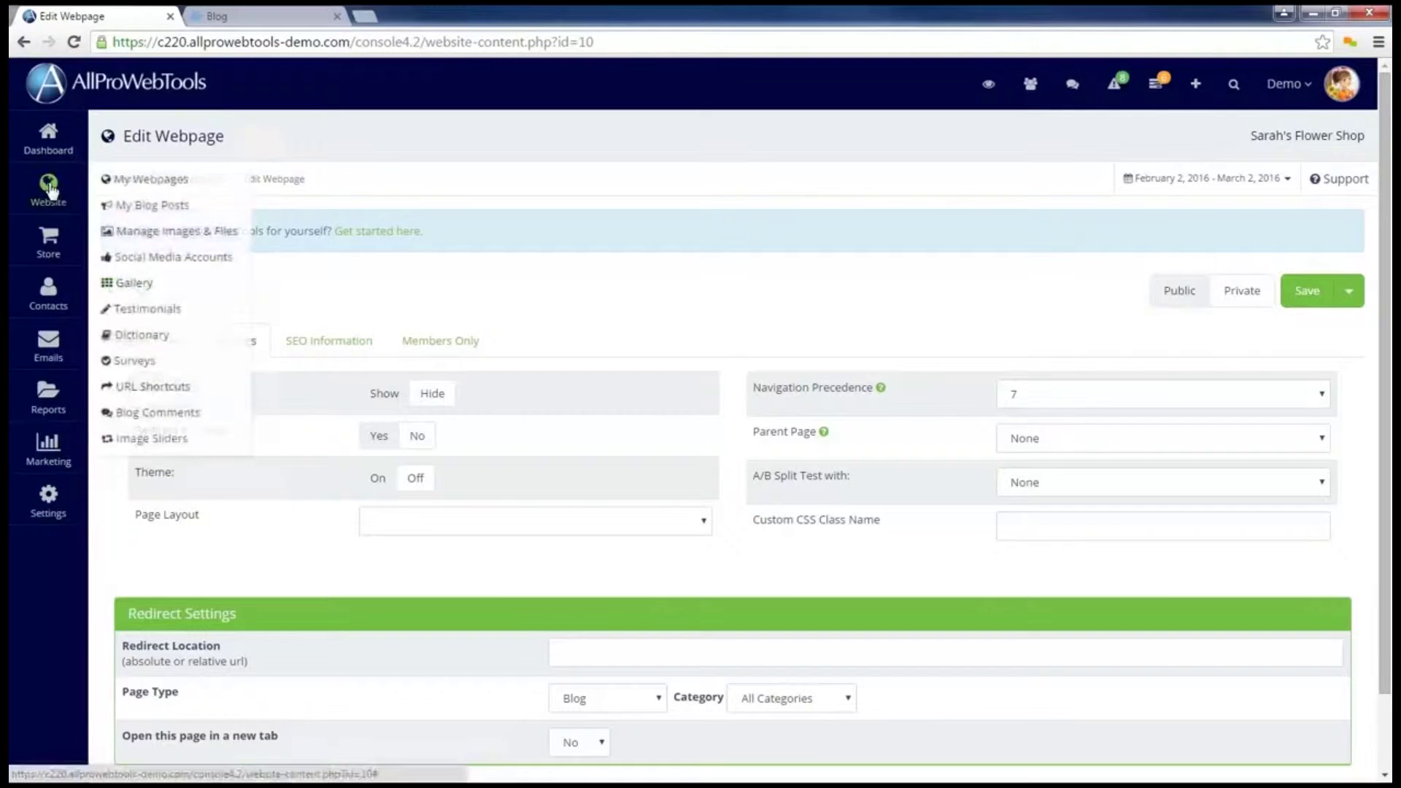
left_click(183, 207)
mouse_move(299, 321)
left_mouse_down()
mouse_move(219, 322)
mouse_move(226, 439)
mouse_move(298, 317)
left_mouse_up()
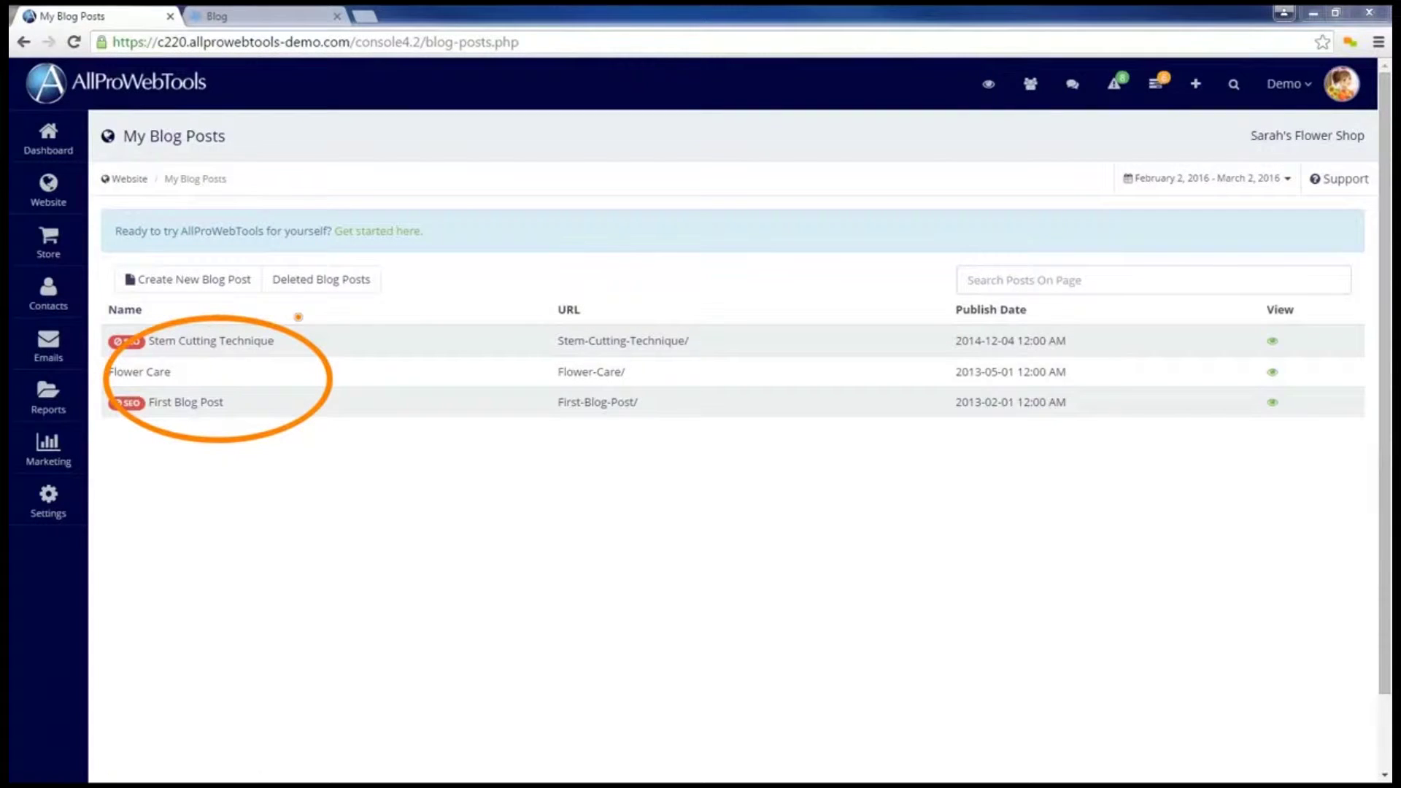
key("Escape")
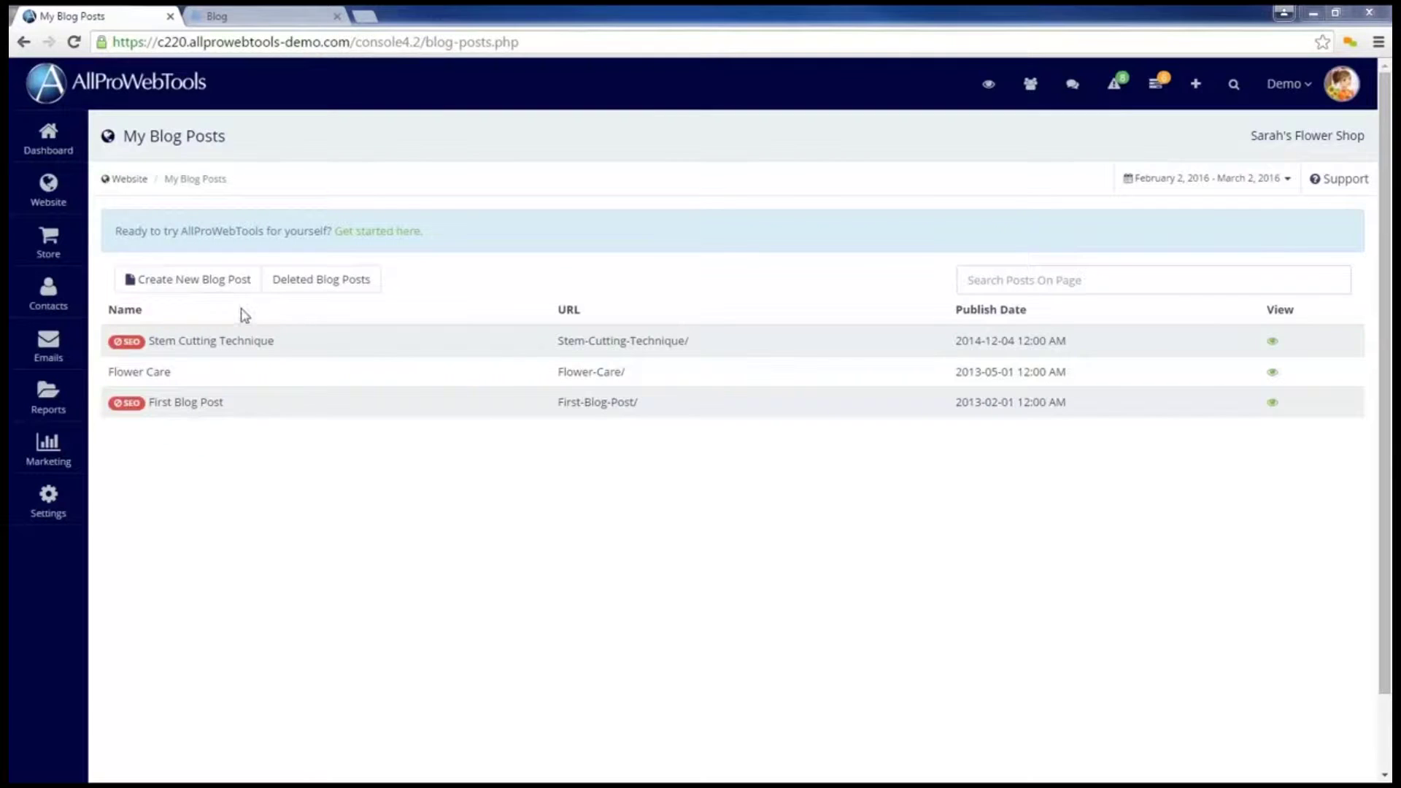
left_click(187, 282)
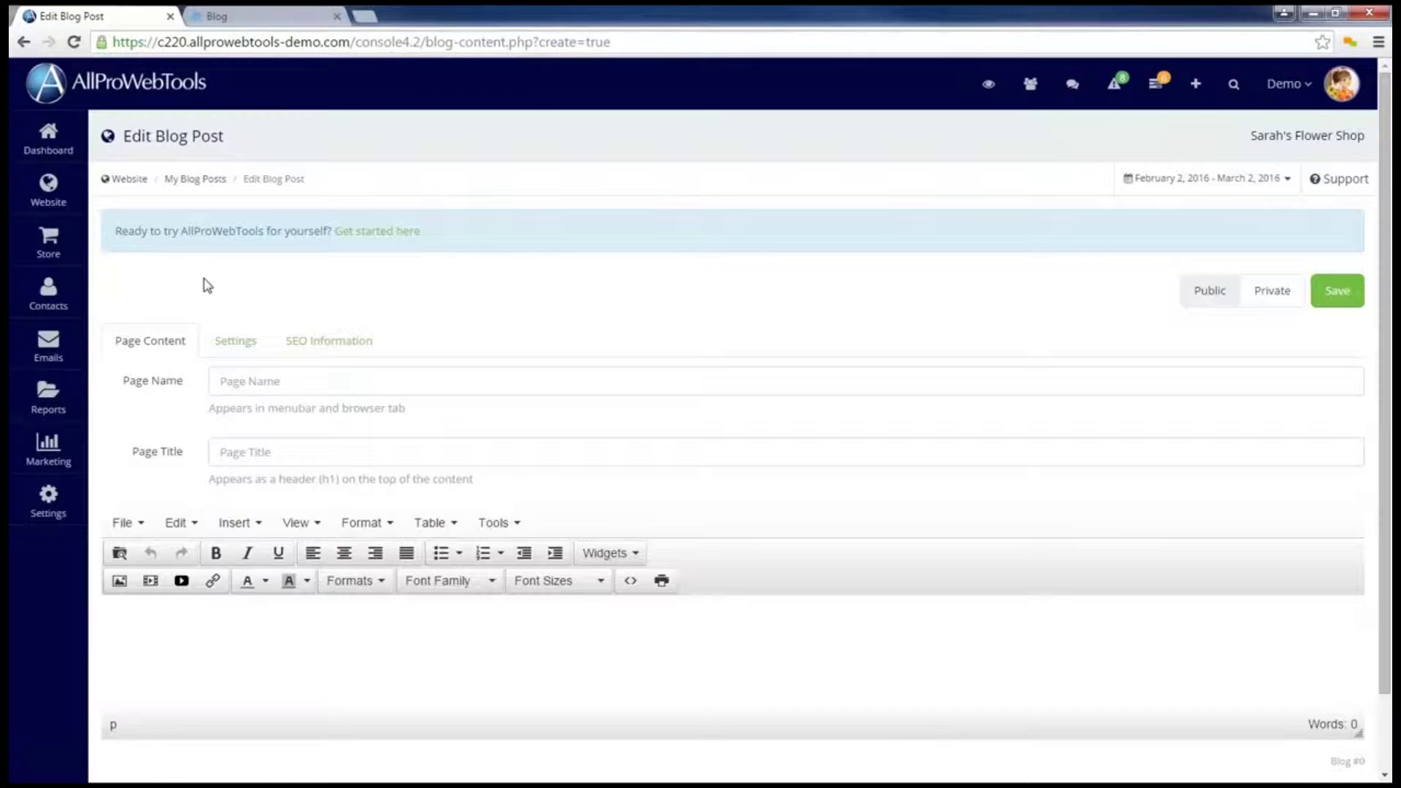
Set both the page name and the page title of the blog post to "Do My Plants Get Enough Sun?"
left_click(252, 382)
type("Do My Plants Get Enough Sun?")
key("ctrl+a")
key("Tab")
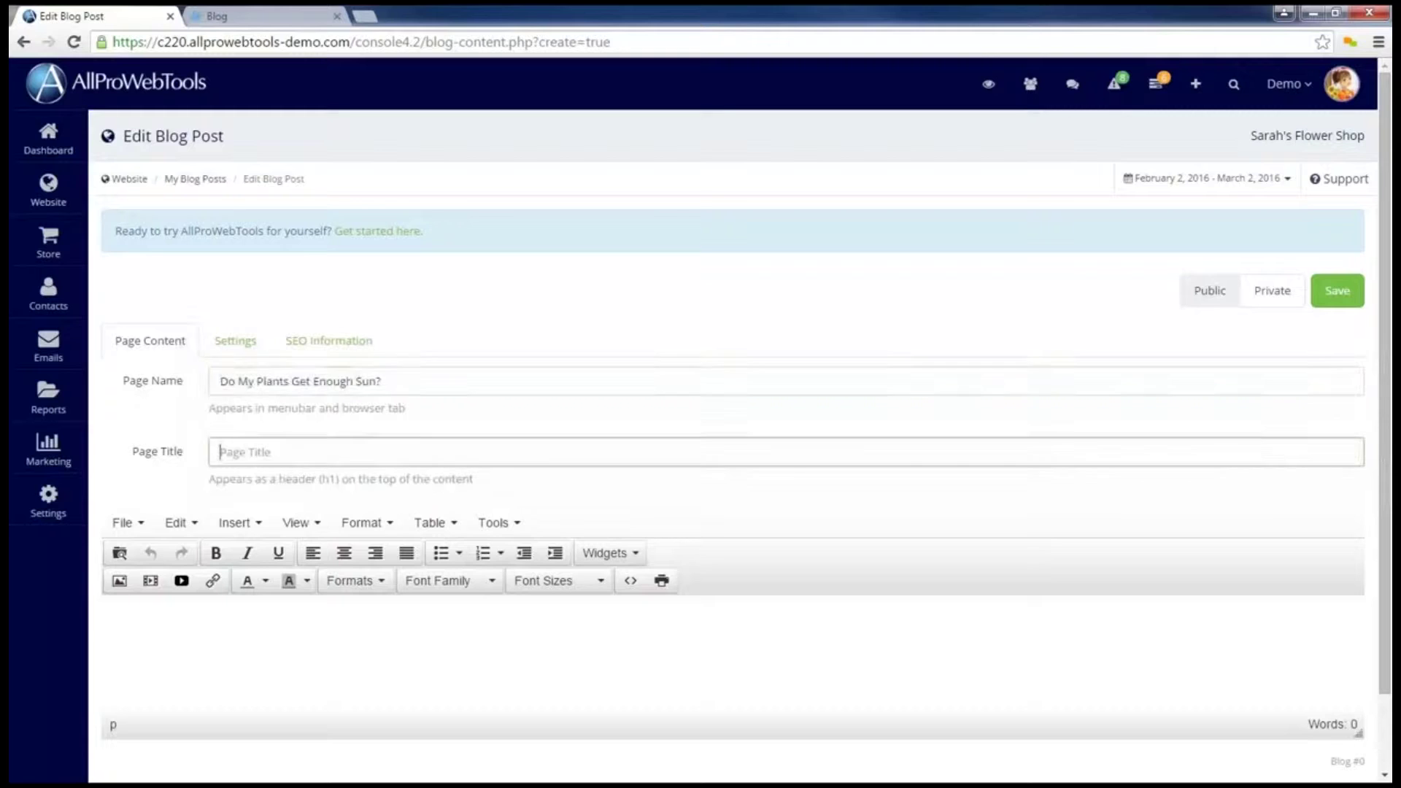
type("Do My Plants Get Enough Sun?")
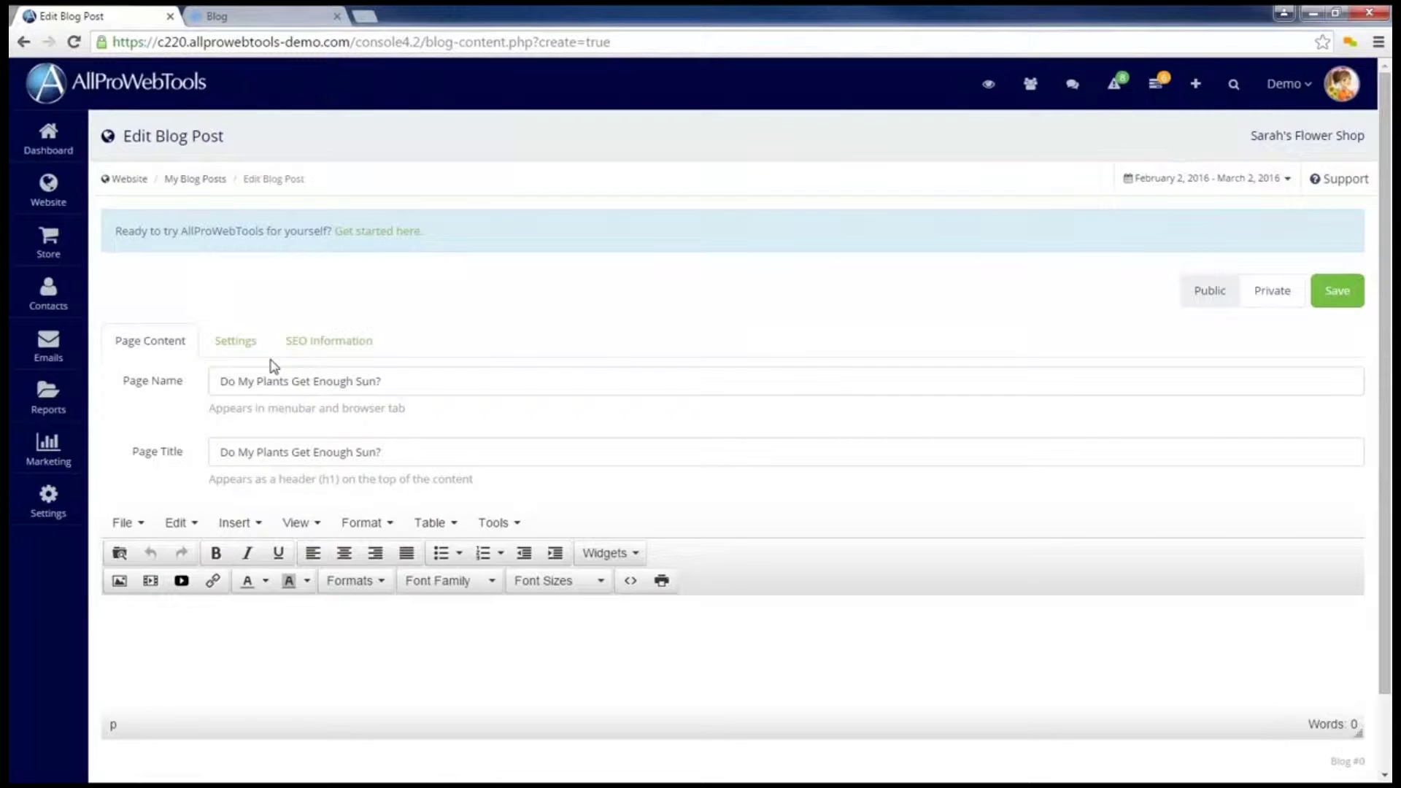
Write the post body: an intro on getting the right sun, the heading "Determine which direction the sunlight is coming from", and nested North, South, East, West bullets
left_click(302, 637)
type("There are a few things to consider to decide whether or not your plants are getting the right amount of sun.  Remeber, you can have too much sun! DETERMINE WHICH DIRECTION THE SUNLIGHT IS COMING FROM North This will give your plant the least amount of light South This will give your plant the most amount of light East This will give your plant plenty of light in the mornings West This will give your plant plenty of light in the evenings")
scroll(476, 670, "down", 3)
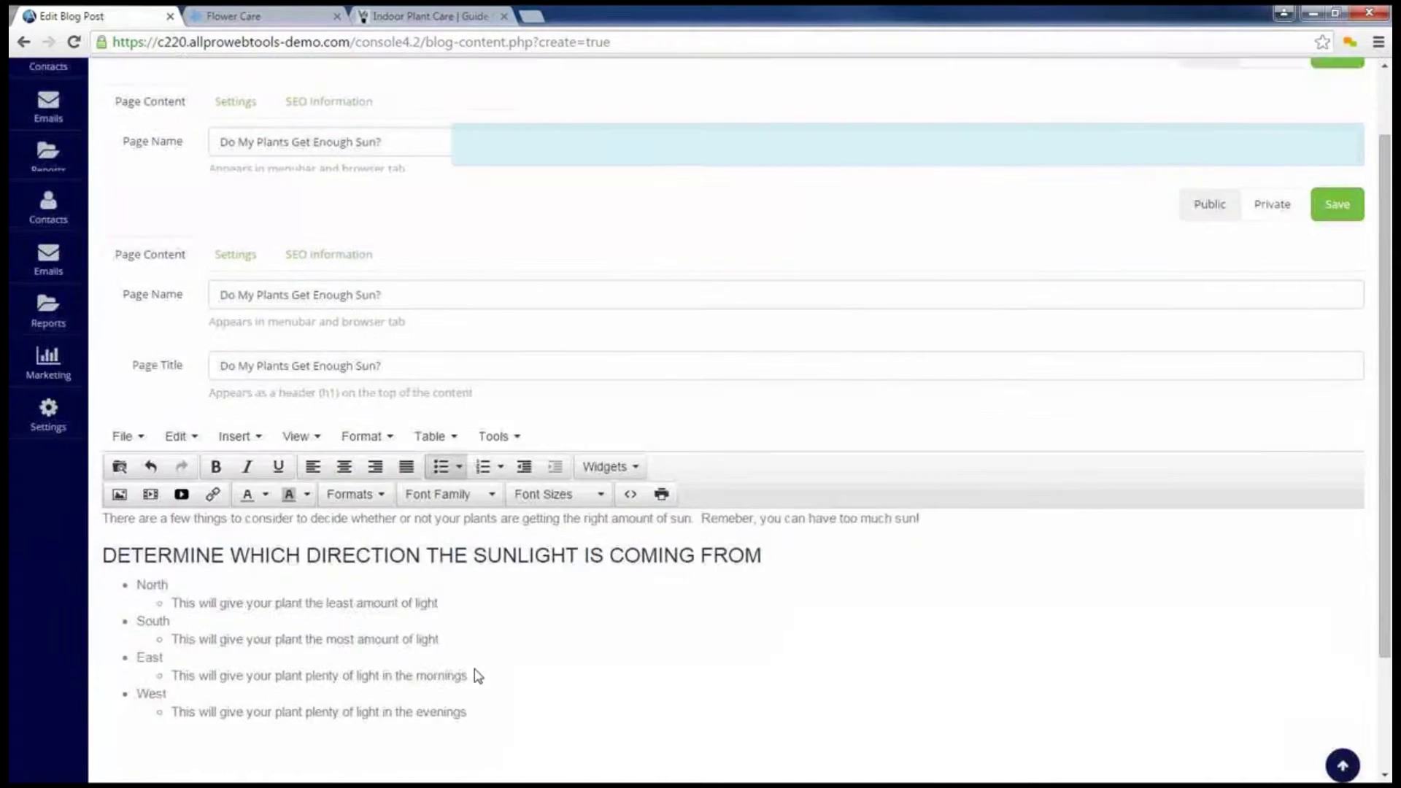
scroll(499, 573, "up", 3)
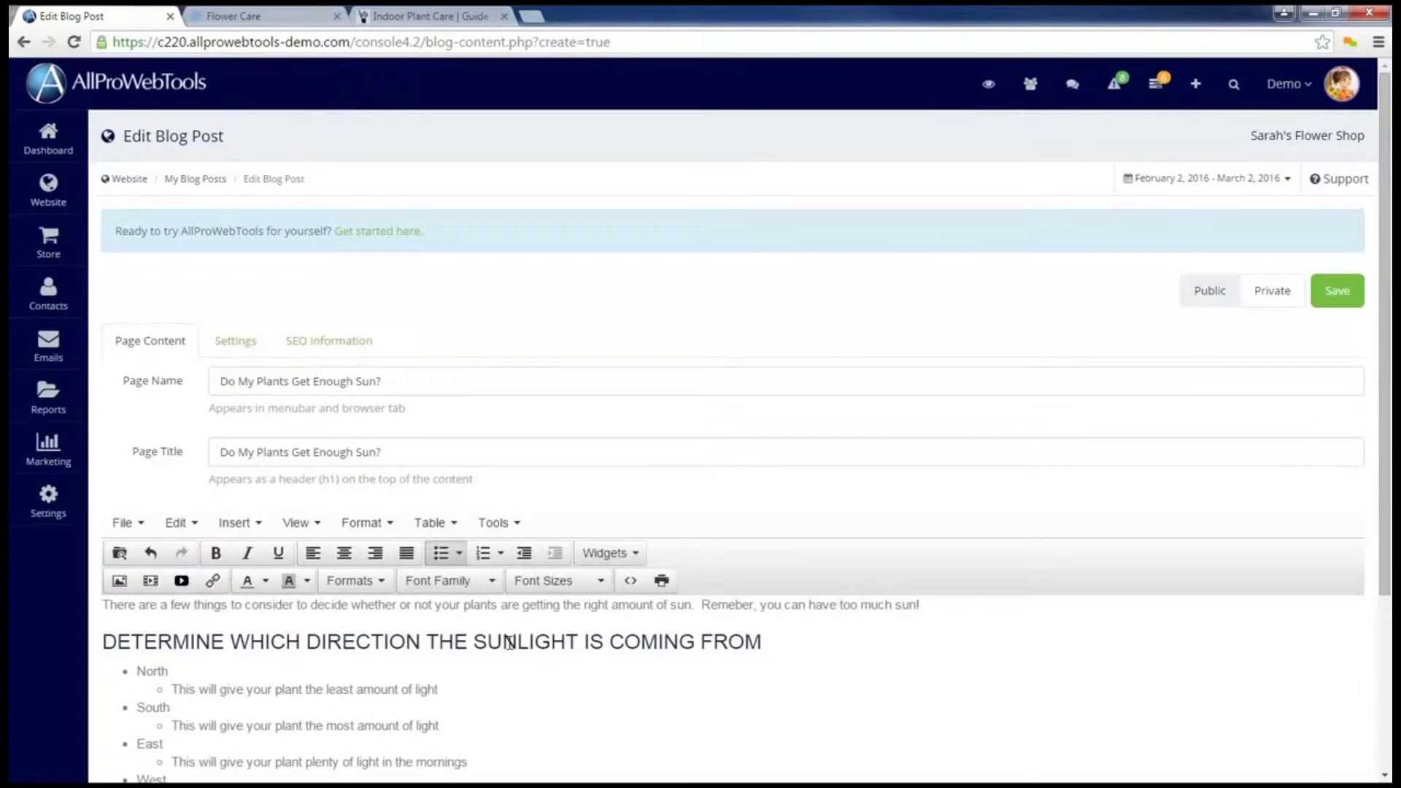
Set the blog image in the post's settings to jasmine.jpg from the uploaded images
left_click(246, 343)
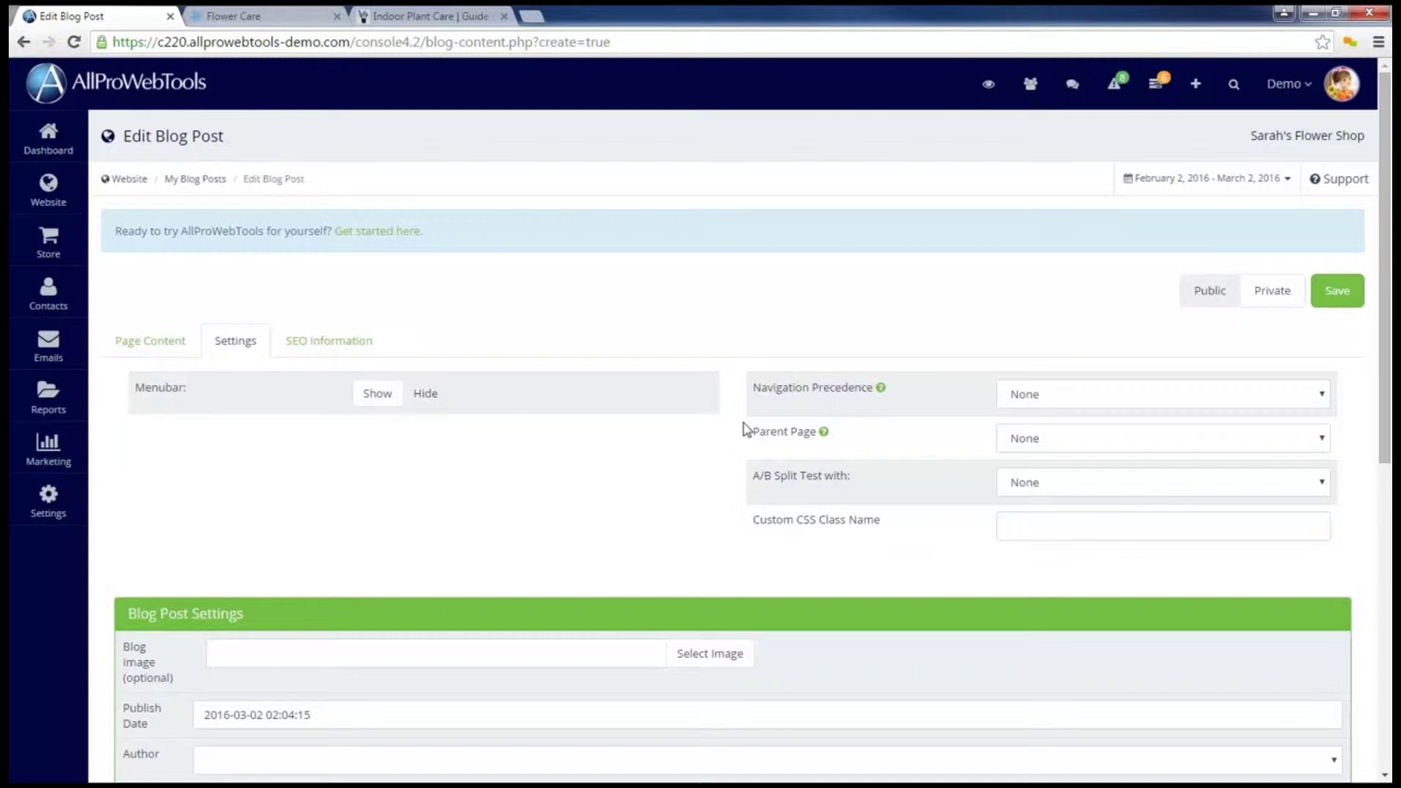
scroll(743, 423, "down", 2)
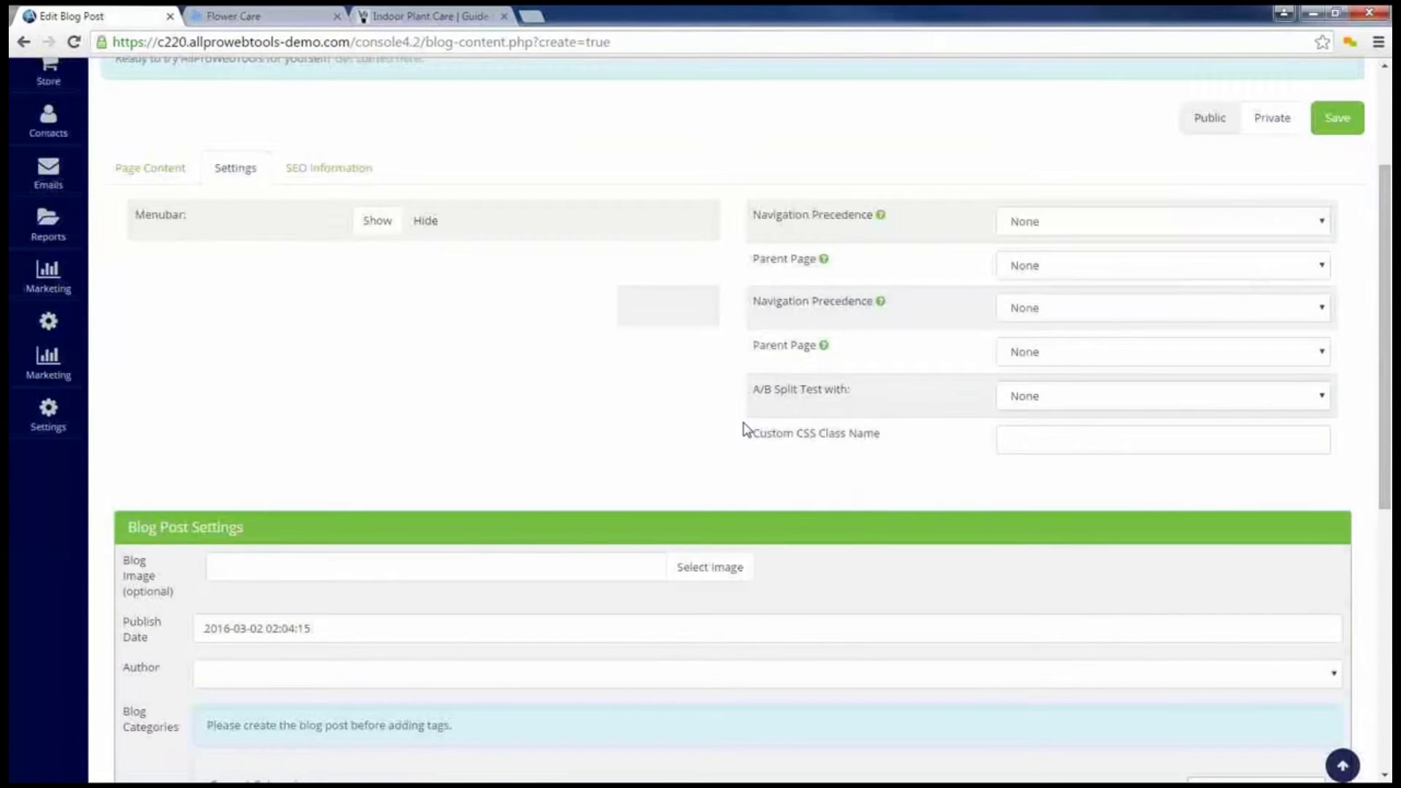
scroll(743, 423, "down", 4)
scroll(743, 424, "down", 1)
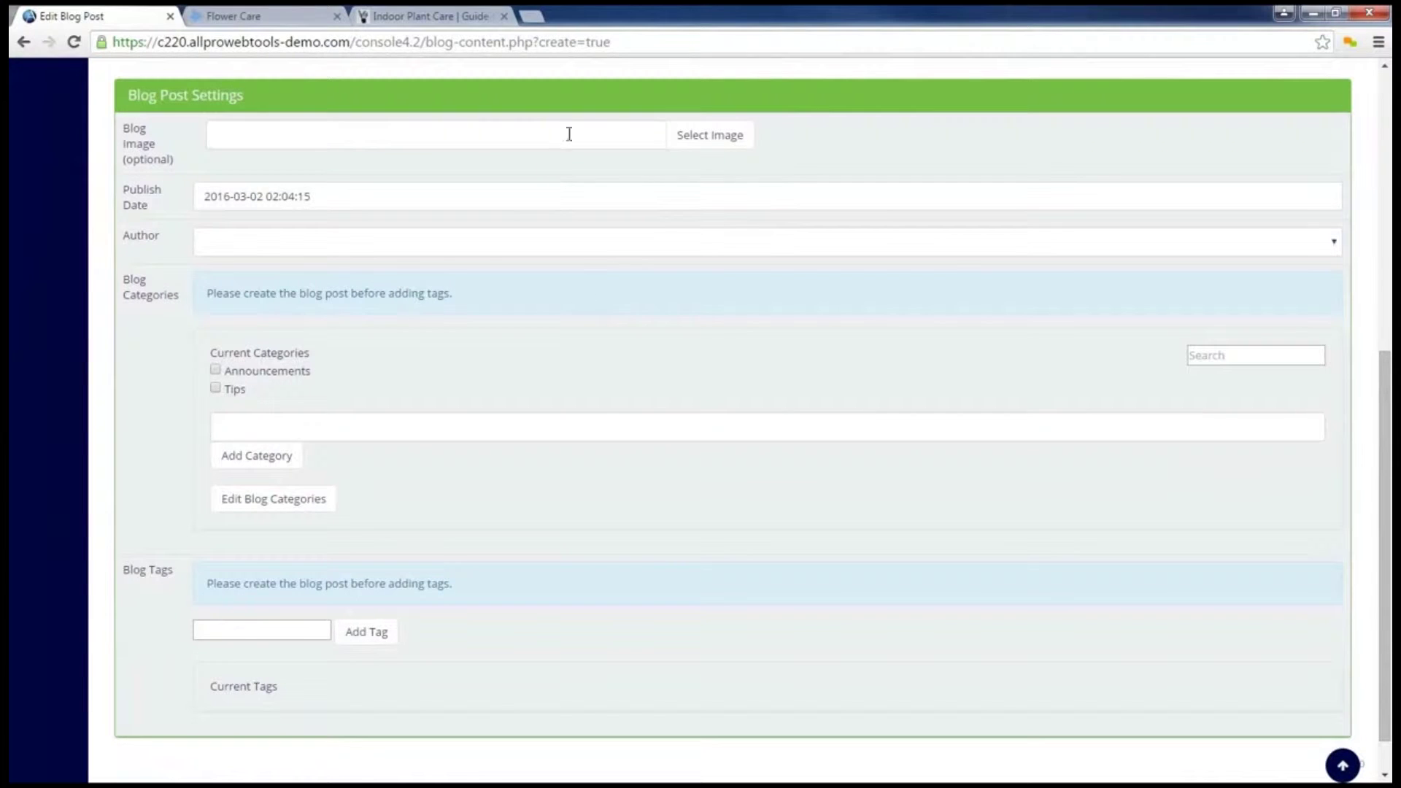
left_click(703, 135)
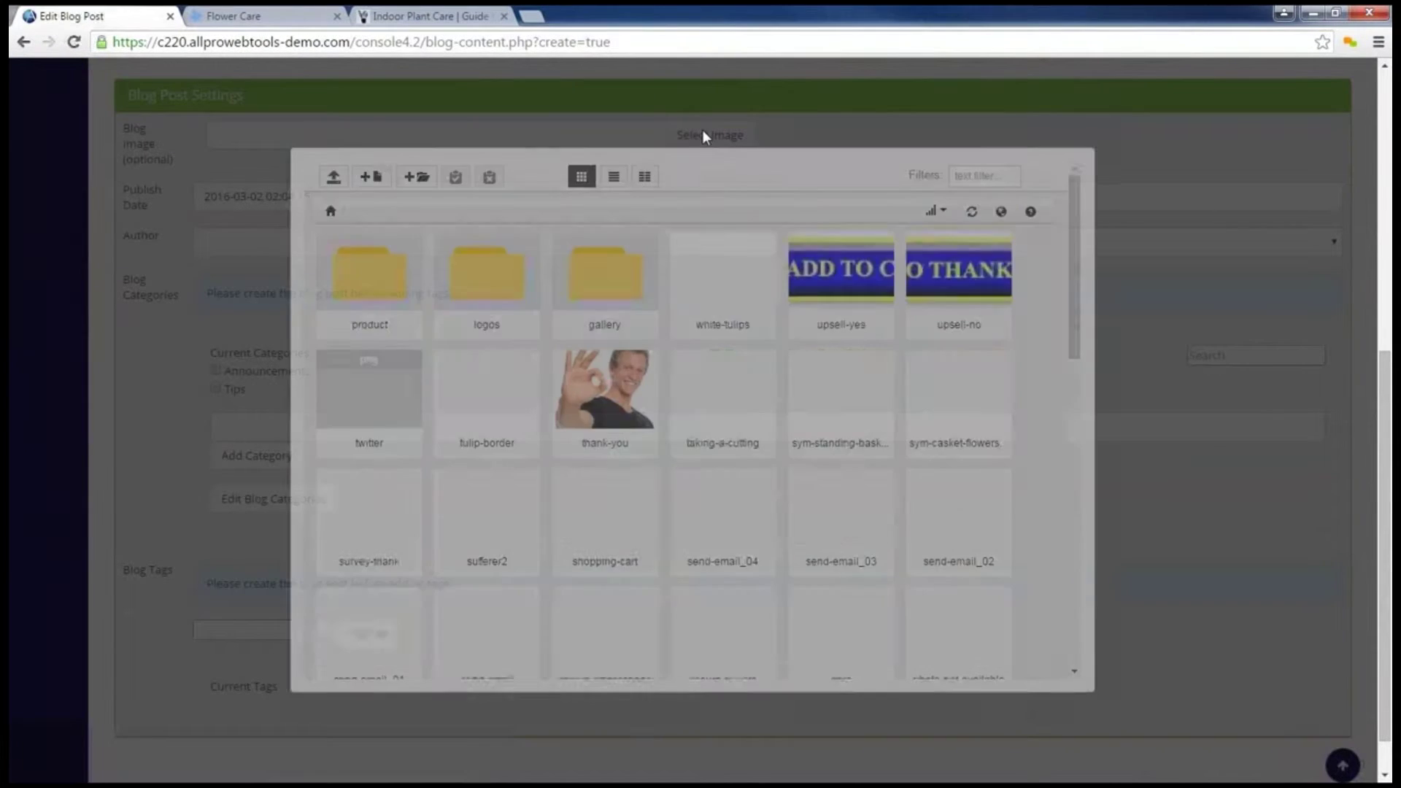
scroll(668, 351, "down", 5)
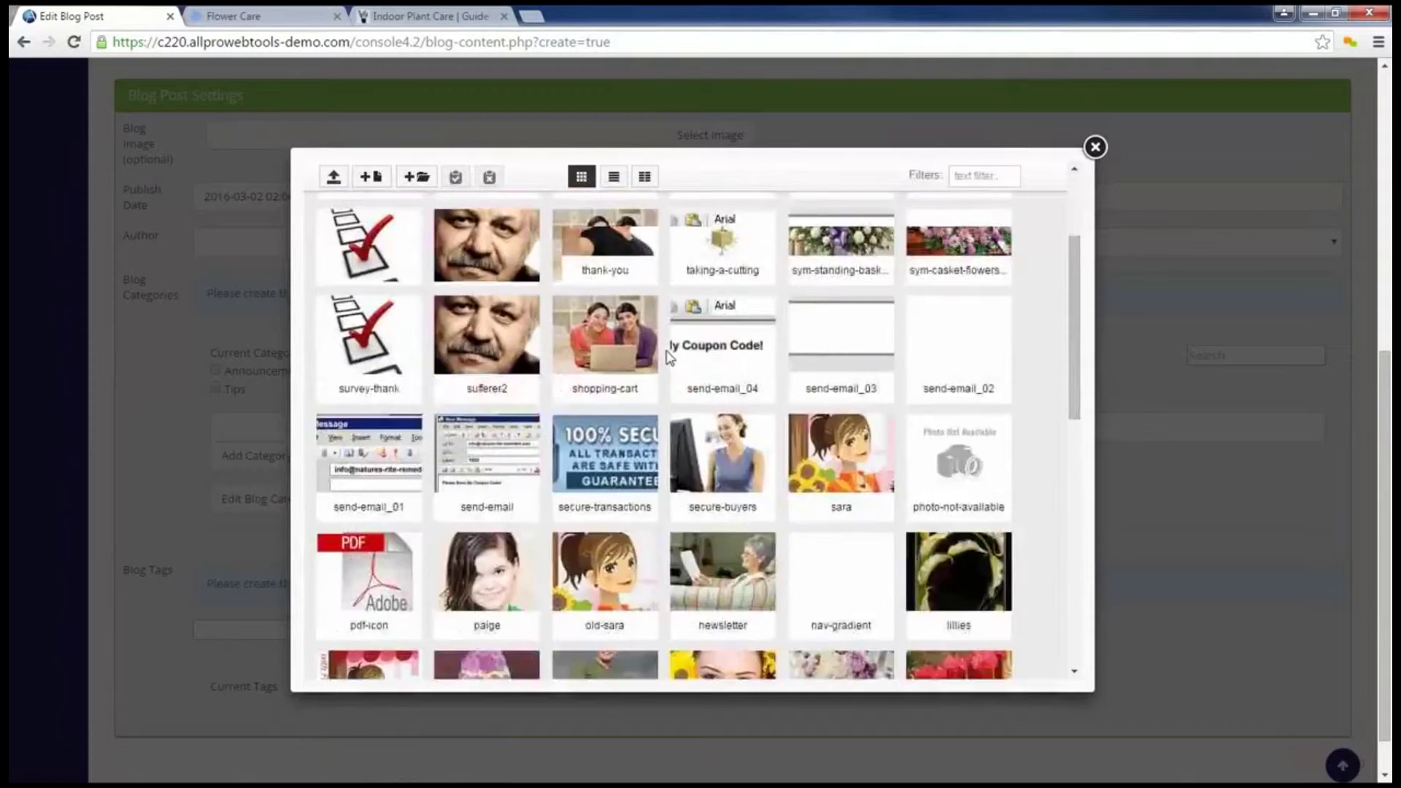
left_click(721, 426)
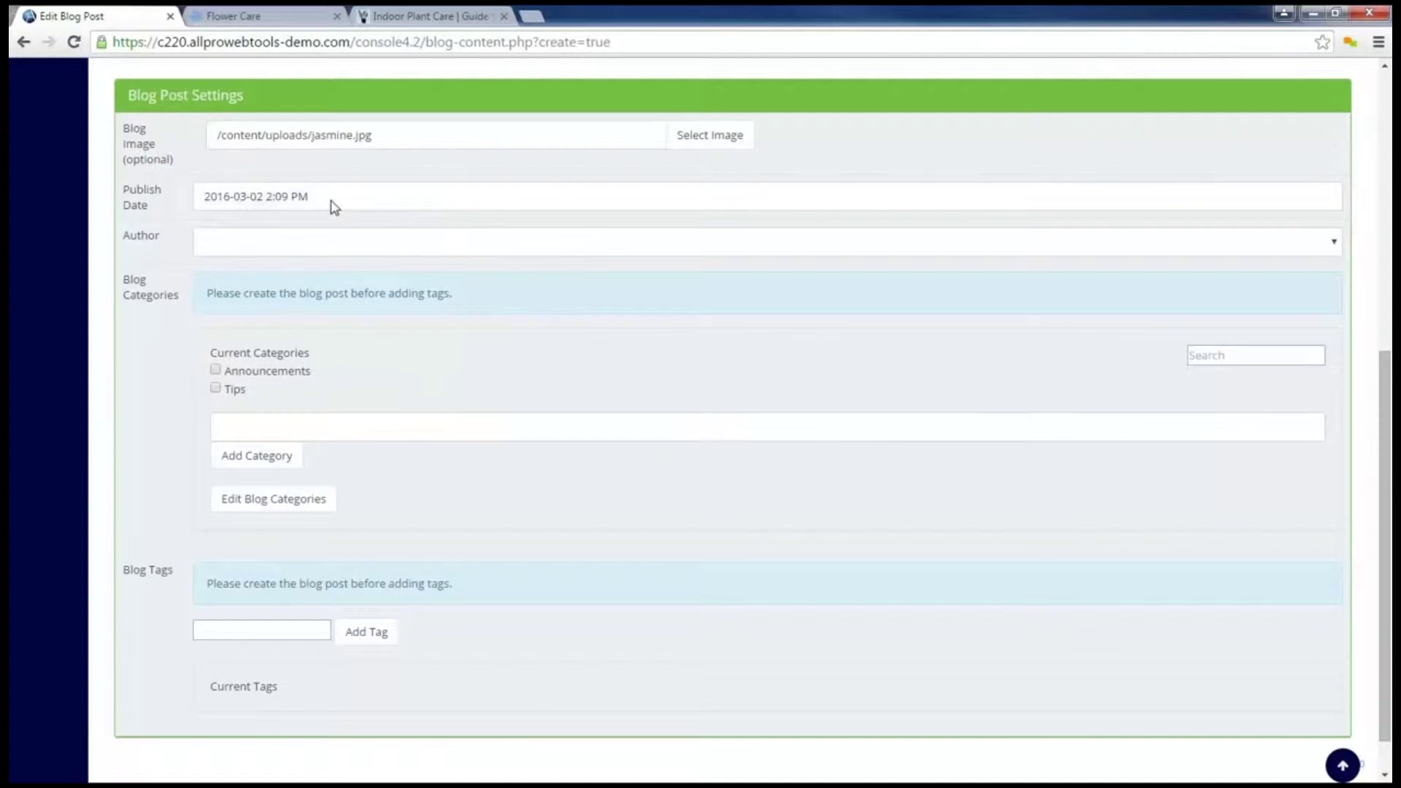
Set the post's publish date to 2016-03-02 at 2:00 PM
left_click(332, 208)
left_click(427, 226)
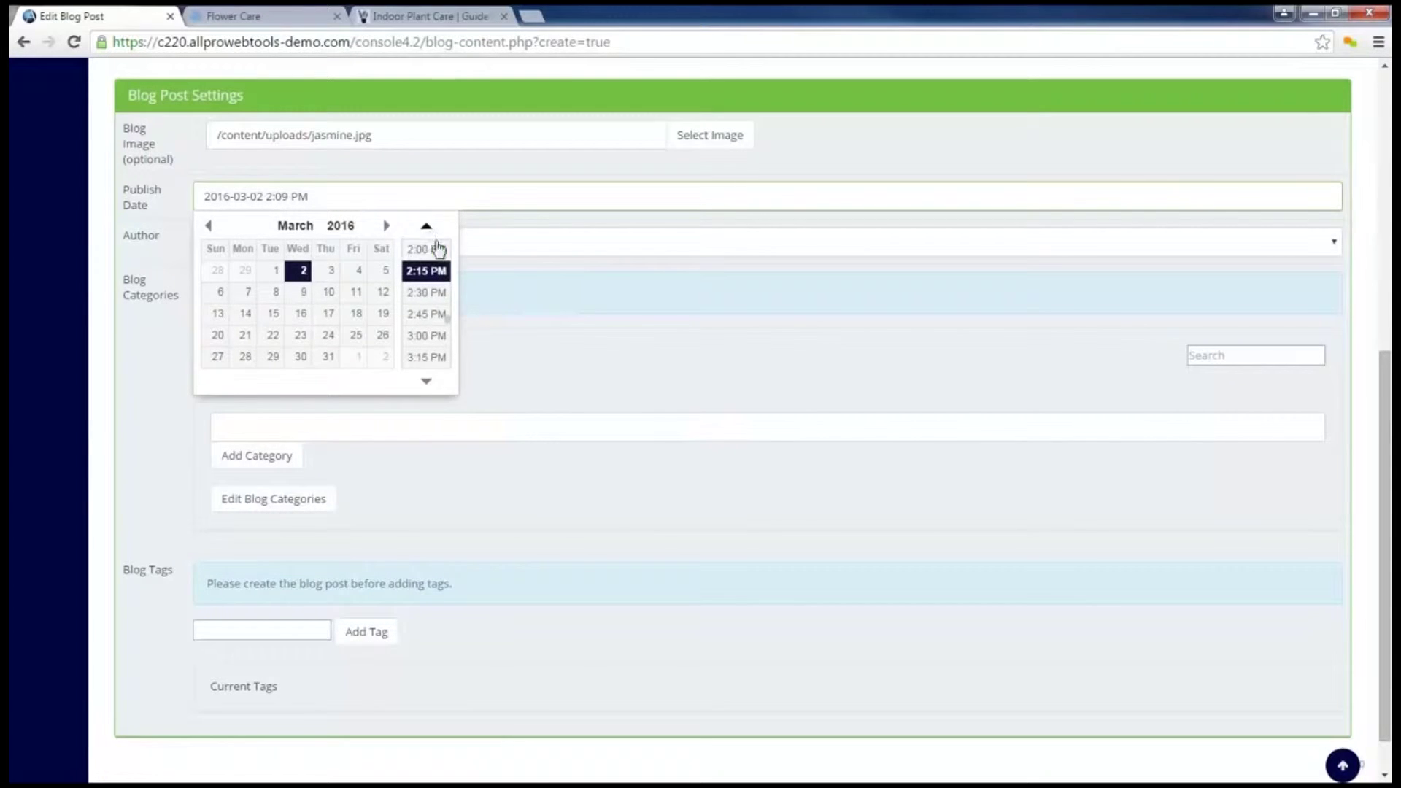
left_click(436, 249)
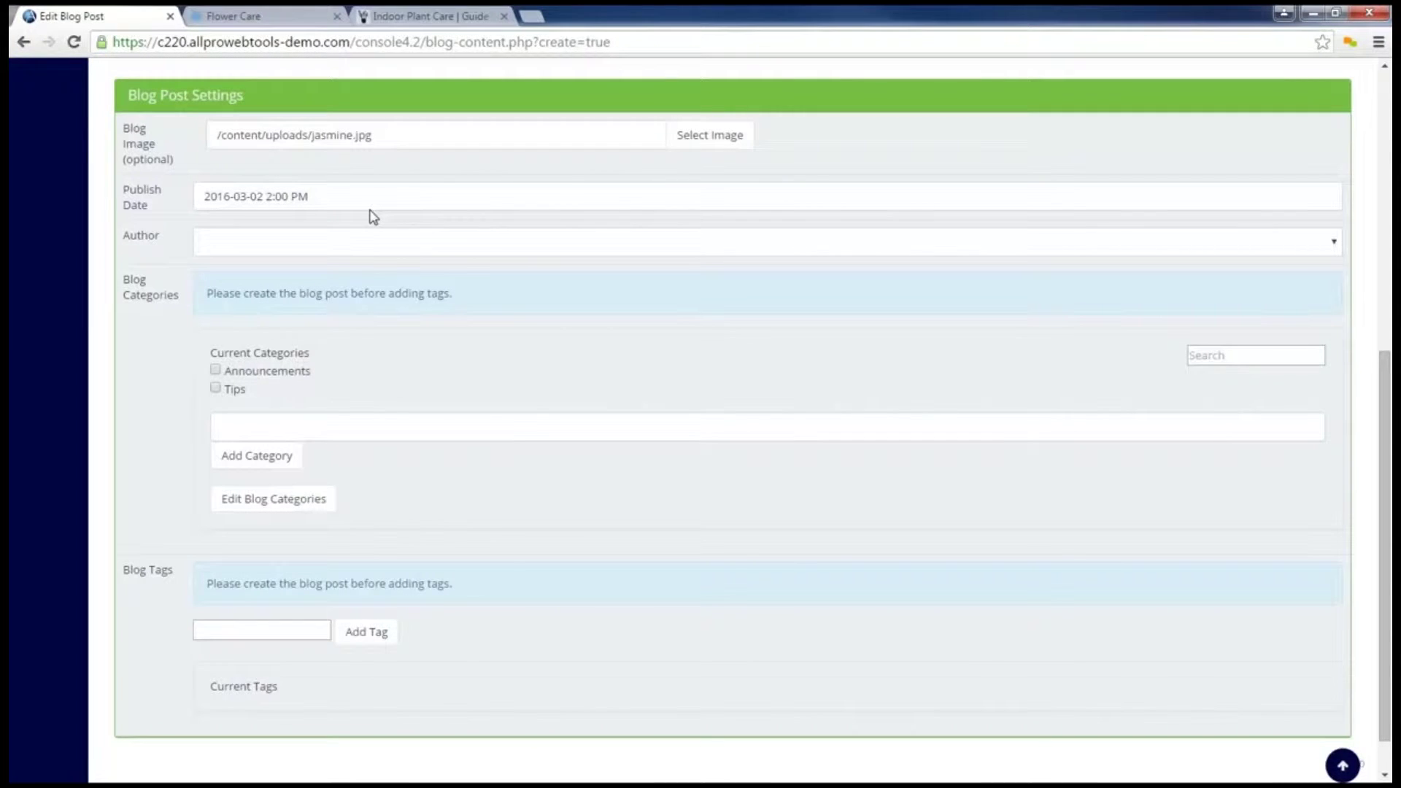
Assign one of the listed staff members as the post's author and save the new blog post
left_click(437, 246)
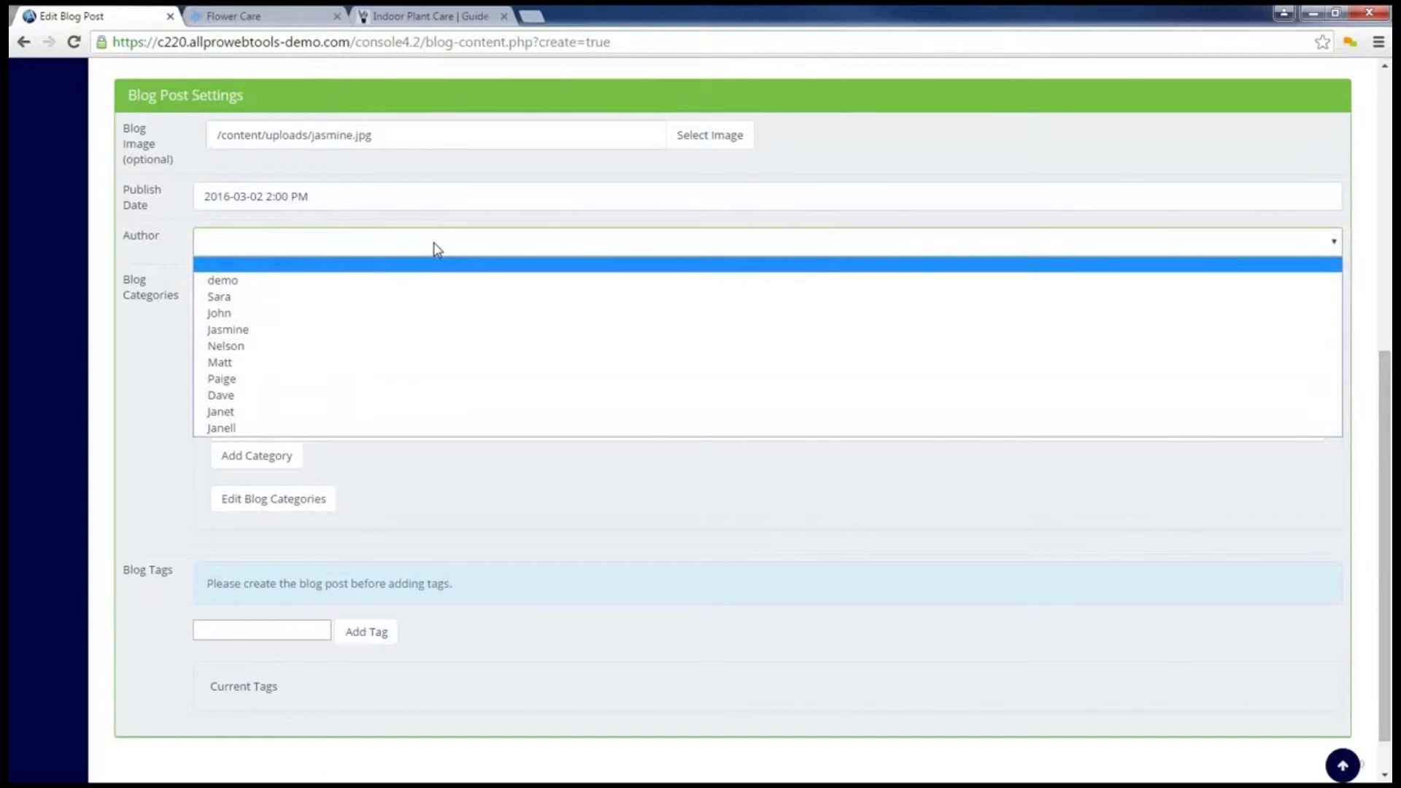
left_click(427, 316)
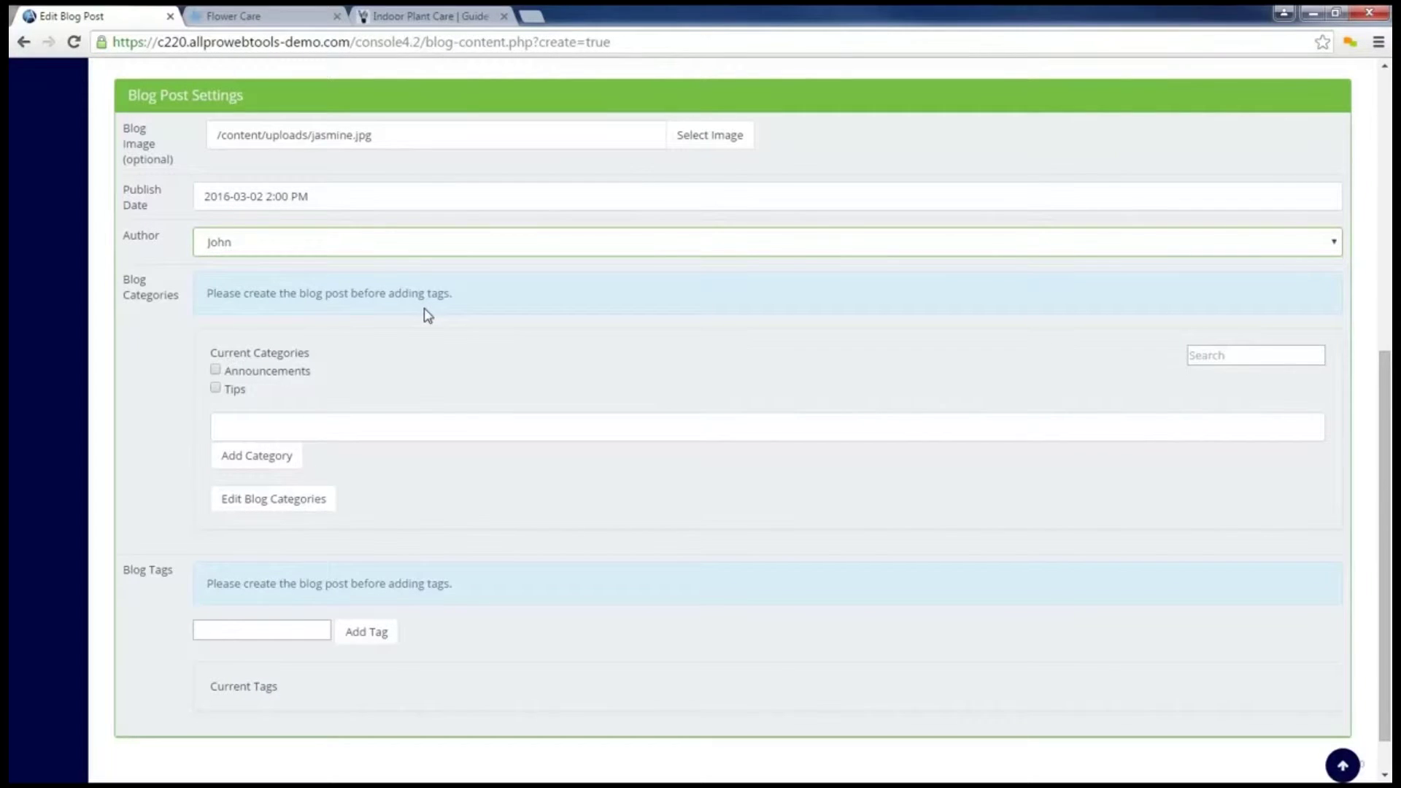
left_click(427, 349)
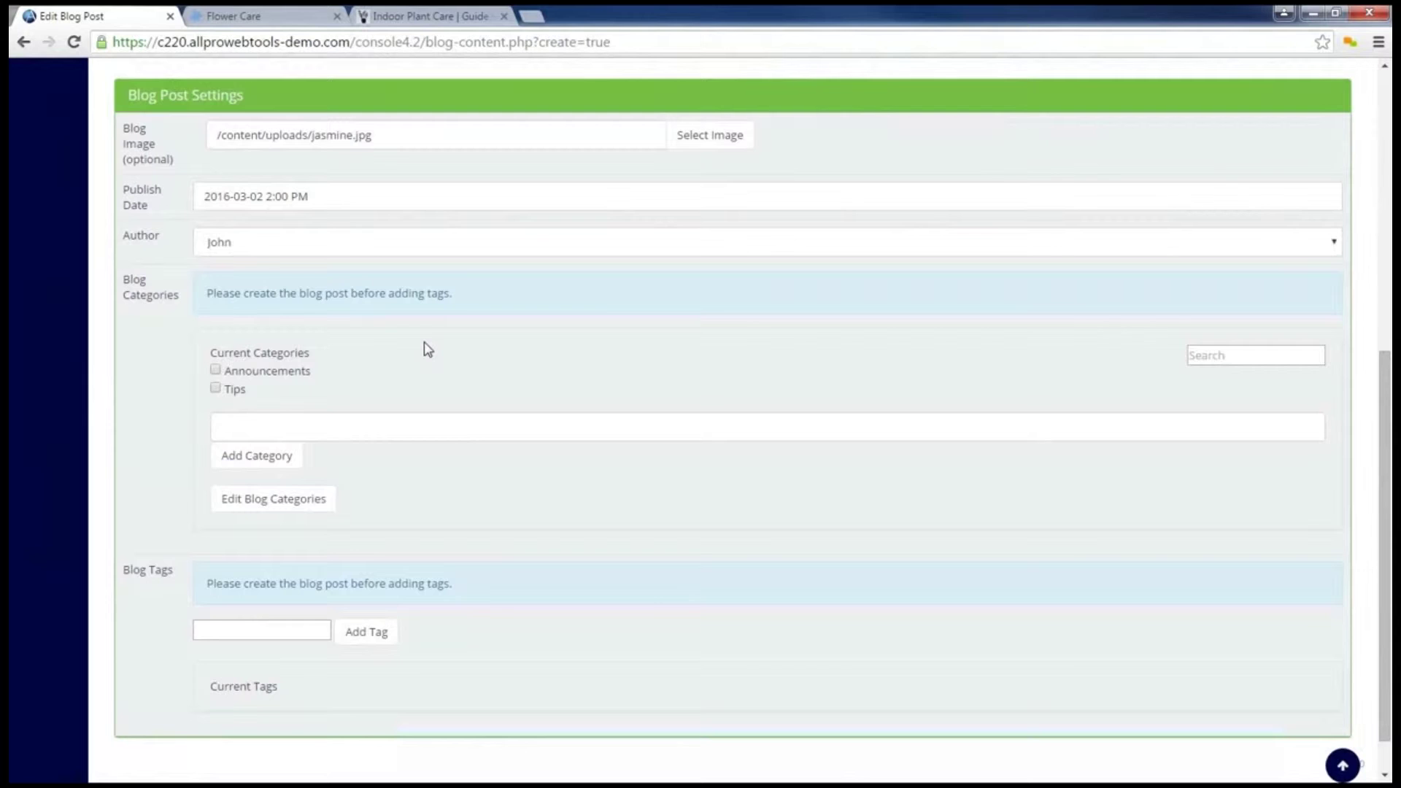
scroll(427, 350, "up", 7)
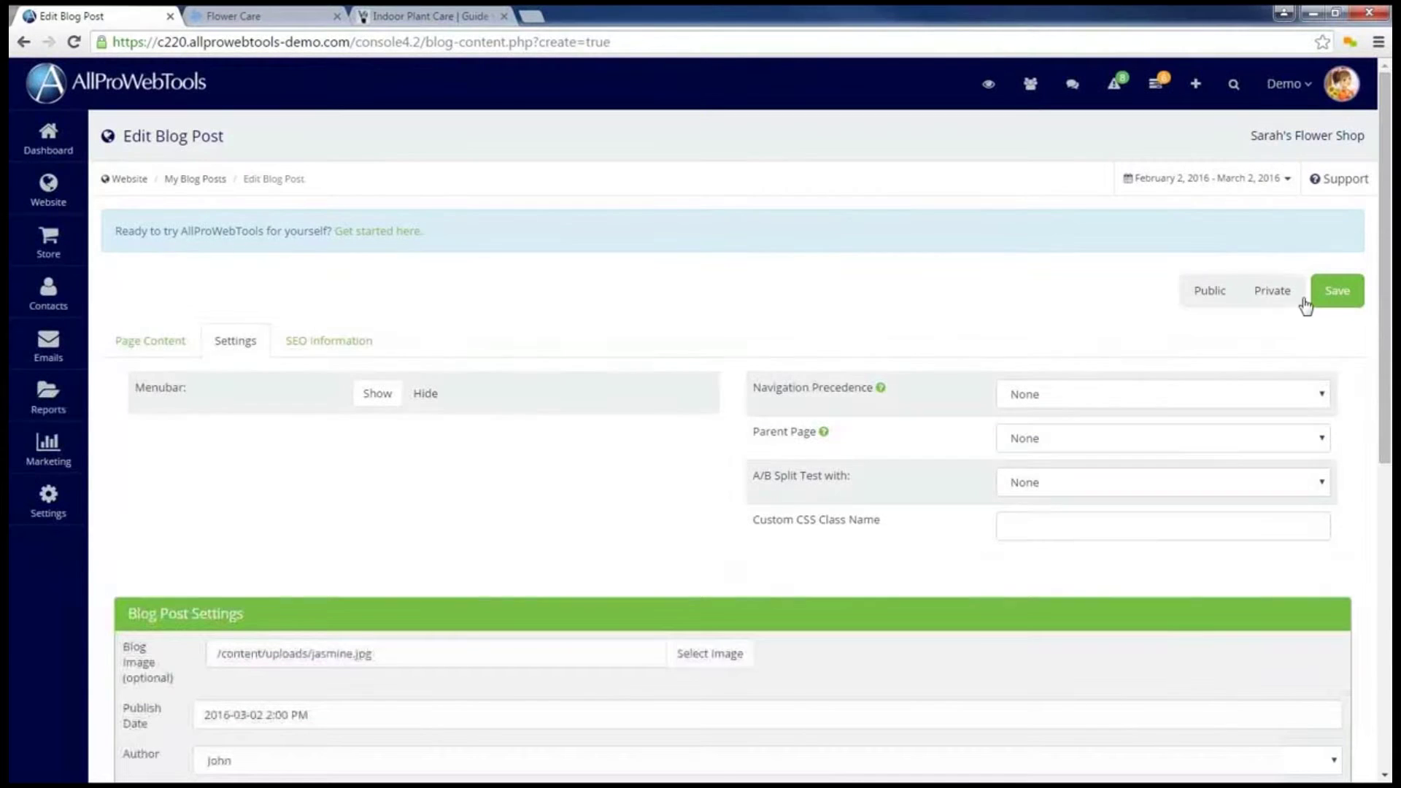
left_click(1340, 296)
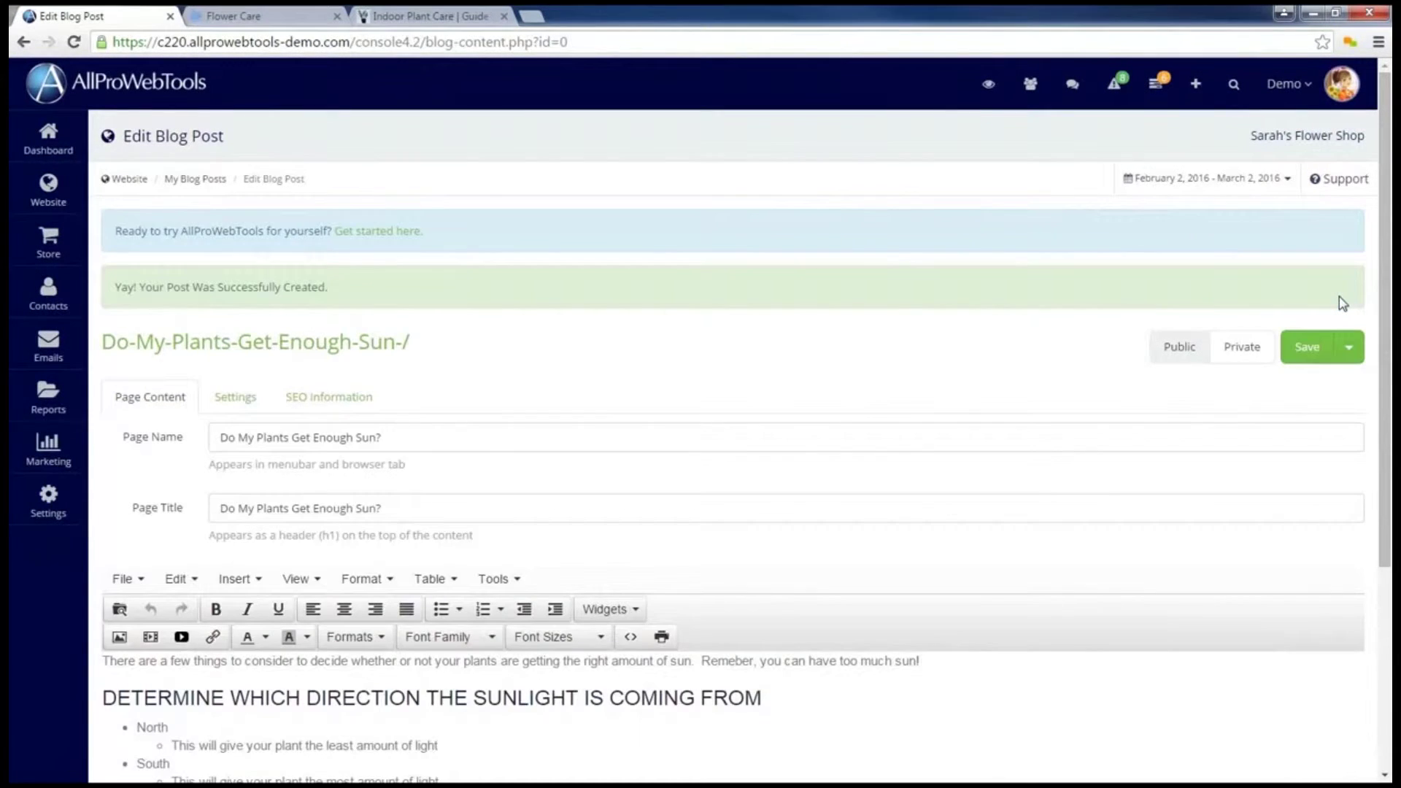
Put the saved blog post in the Tips category and add the tag "flowers" to it
left_click(252, 399)
scroll(530, 392, "down", 6)
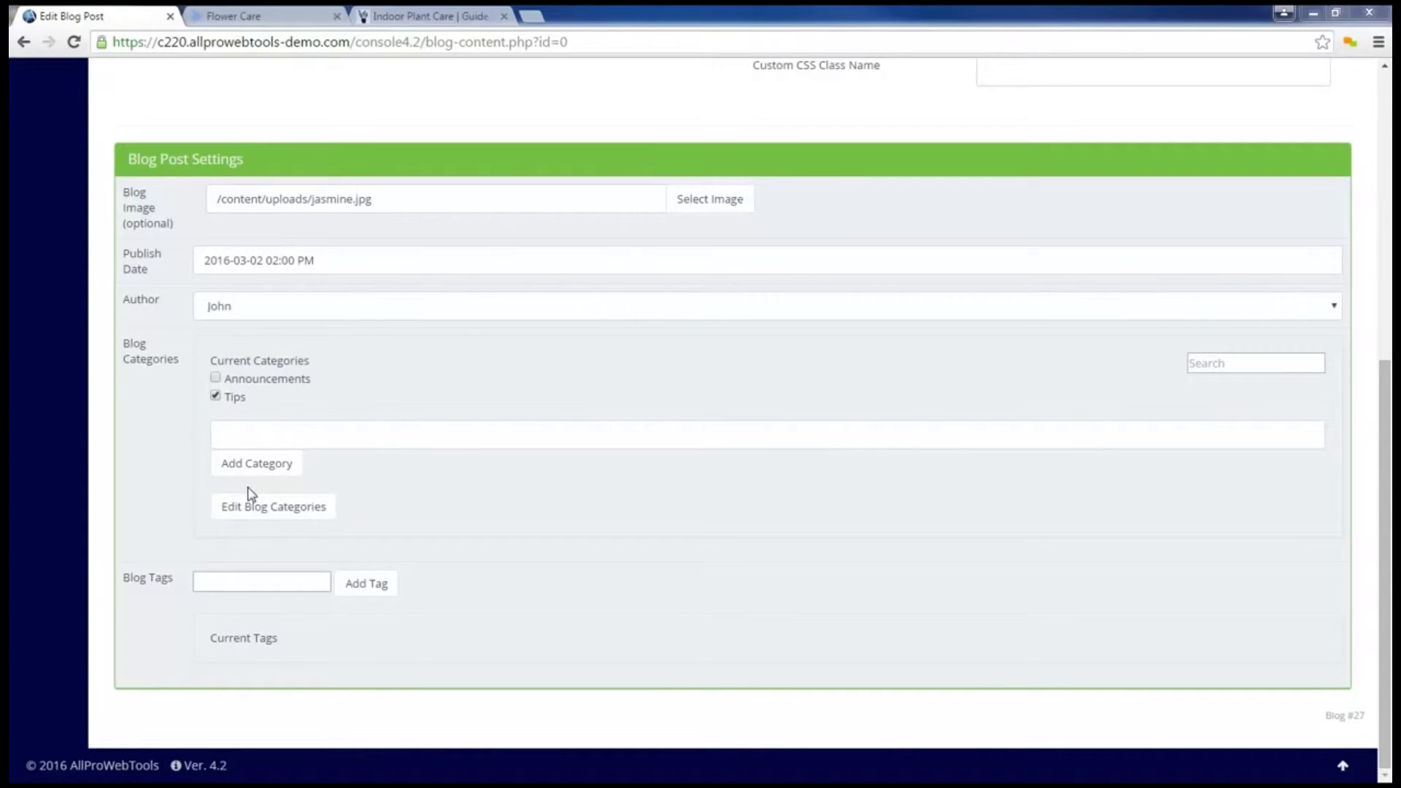
left_click(244, 582)
type("fl")
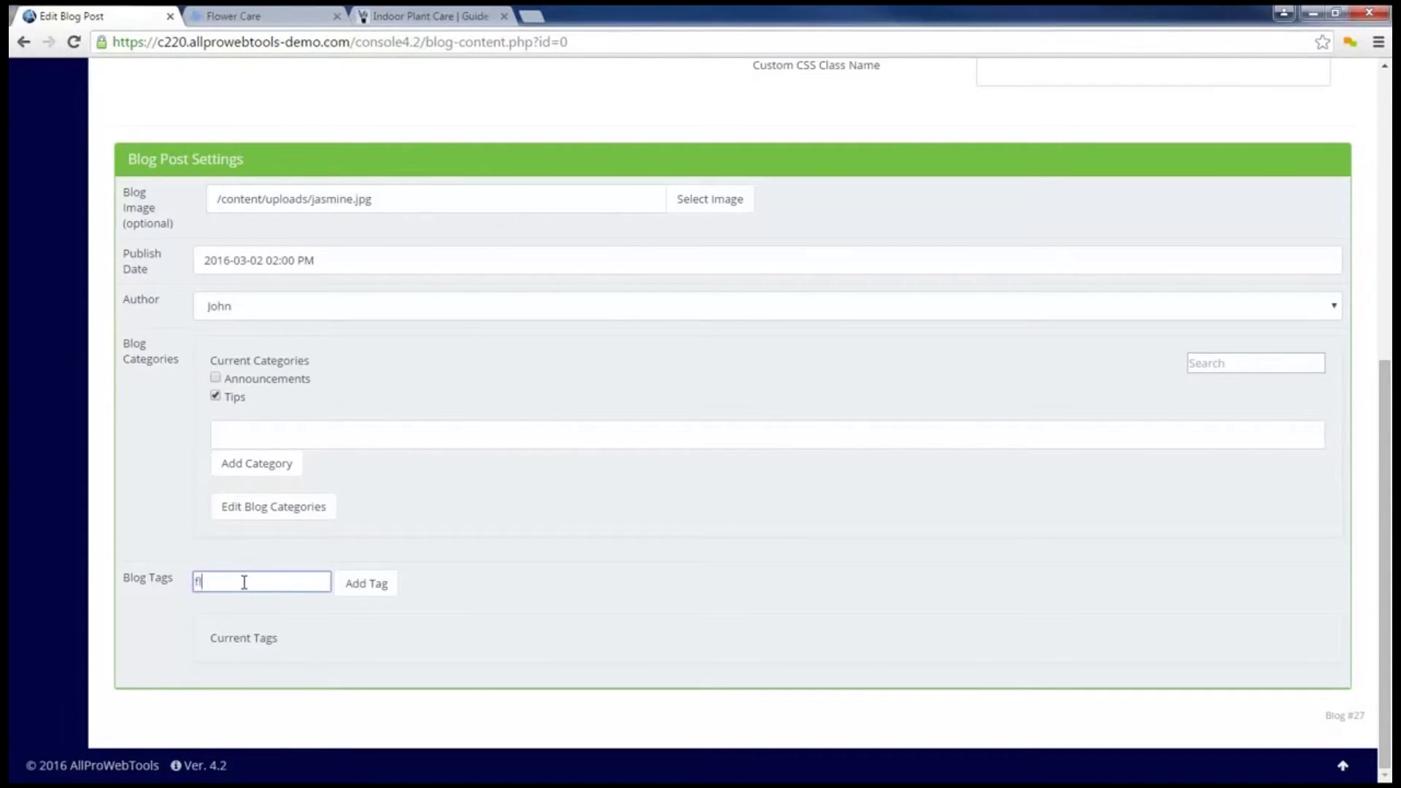
type("owers")
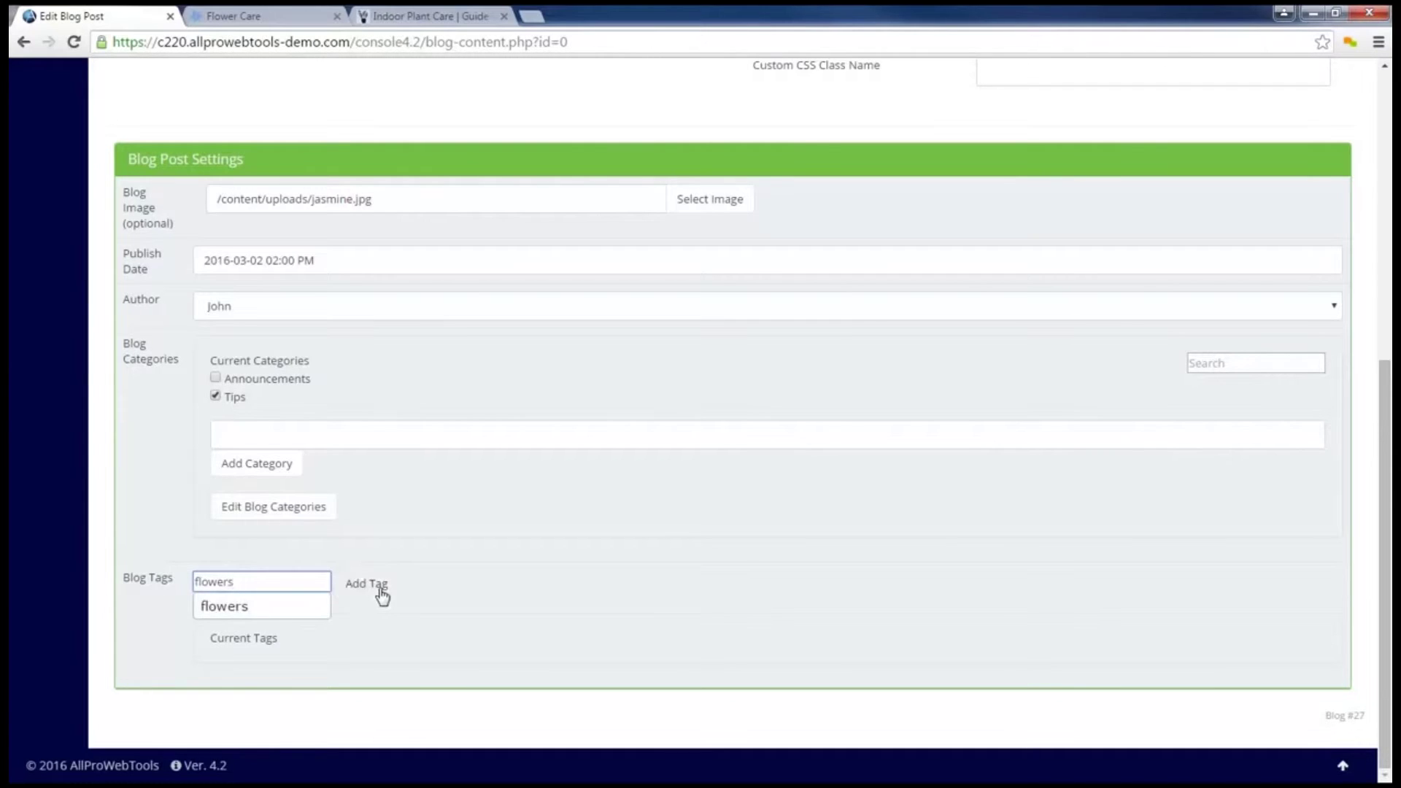
left_click(378, 590)
Add the tag "sunlight" to the blog post and save the post
left_click(265, 585)
type("sunlight")
left_click(363, 594)
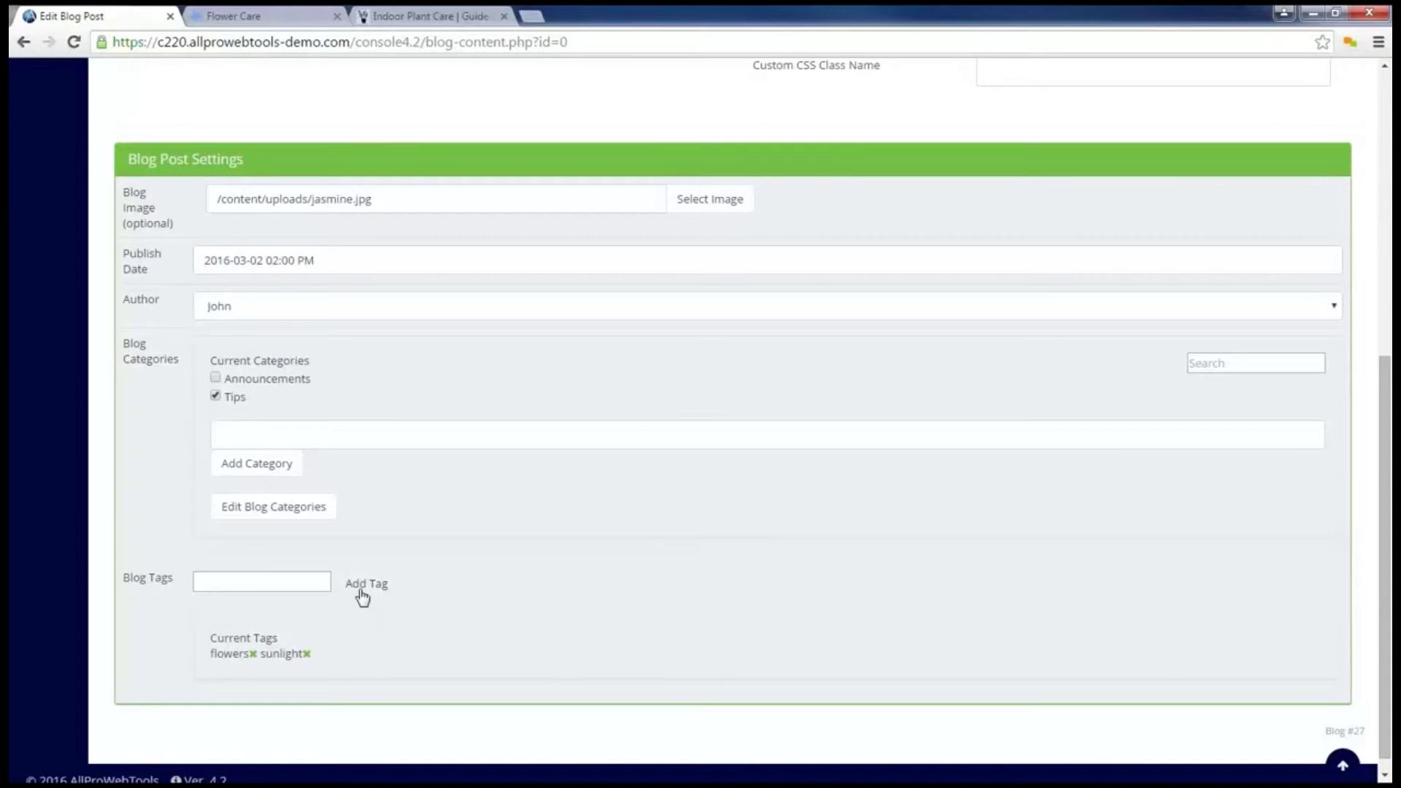
scroll(363, 594, "up", 7)
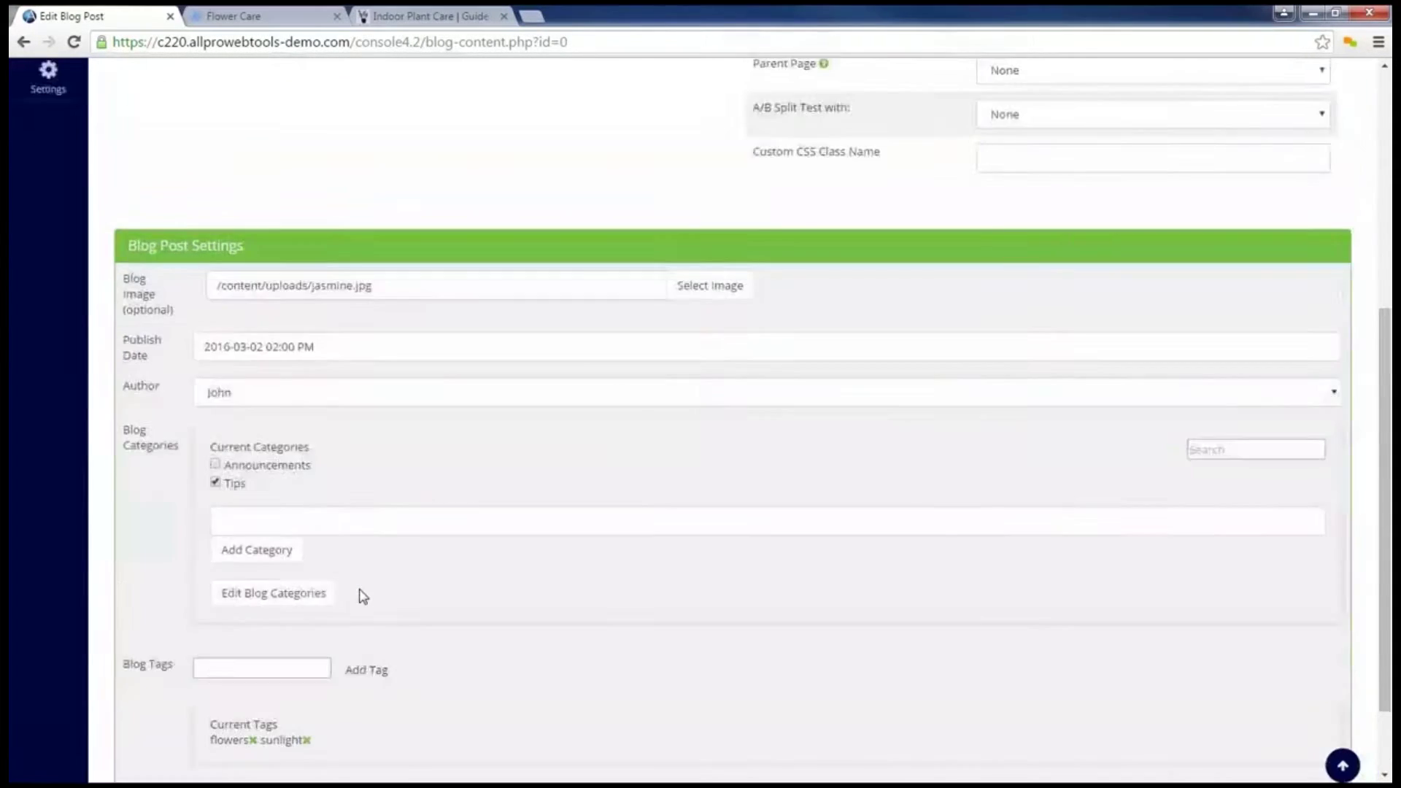
left_click(1307, 357)
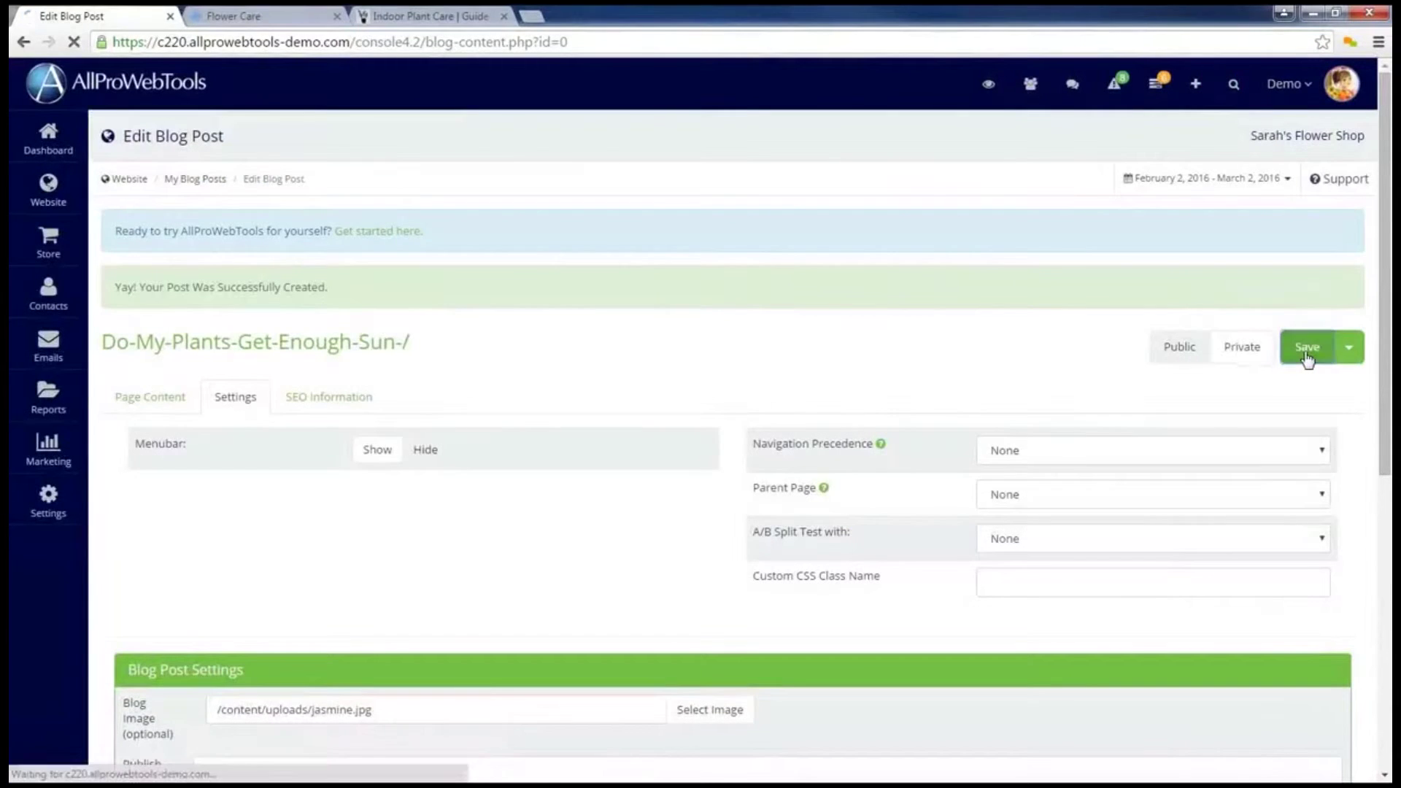
Open the flower shop's public blog and view the published post "Do My Plants Get Enough Sun?" with its image, tags and author section
left_click(976, 85)
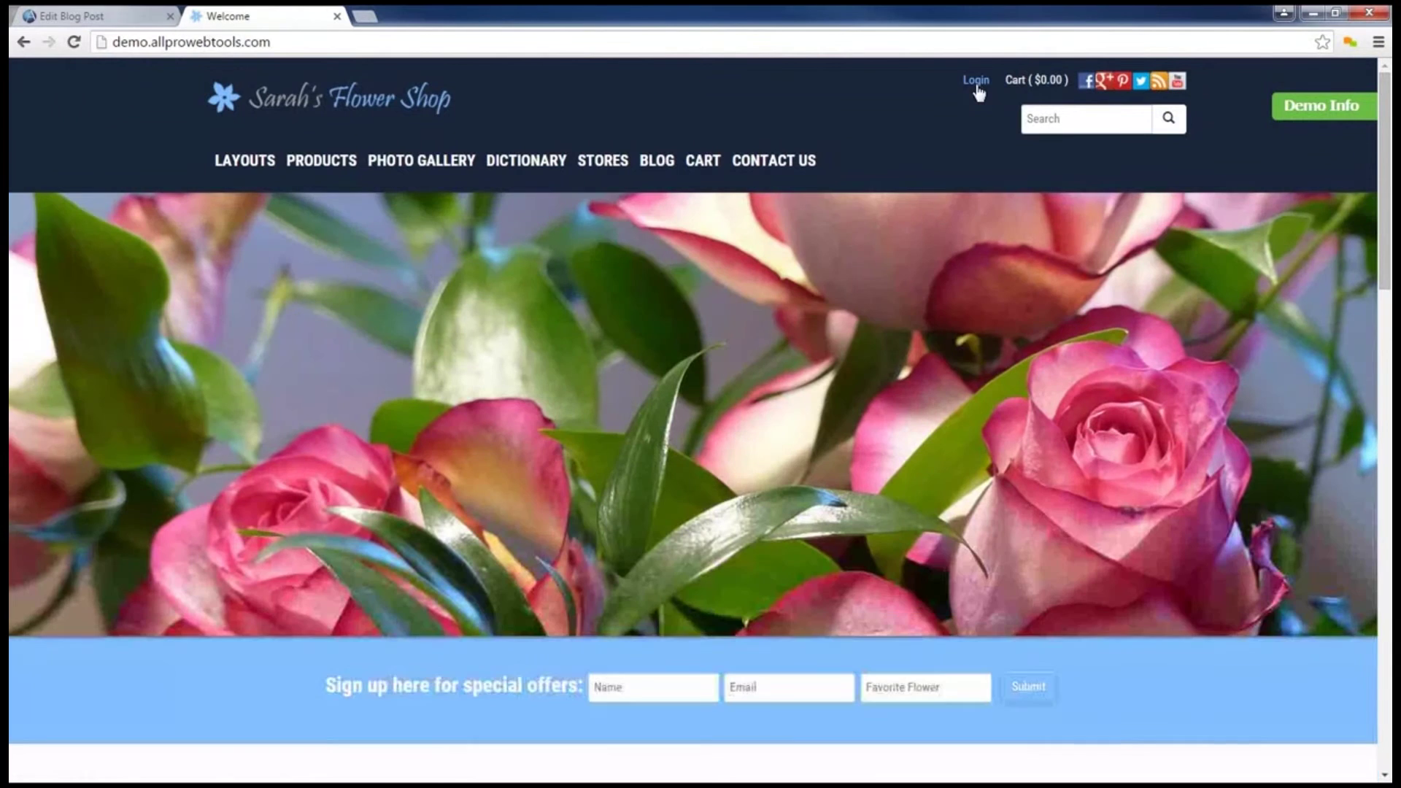
left_click(670, 162)
left_click_drag(418, 271, 140, 357)
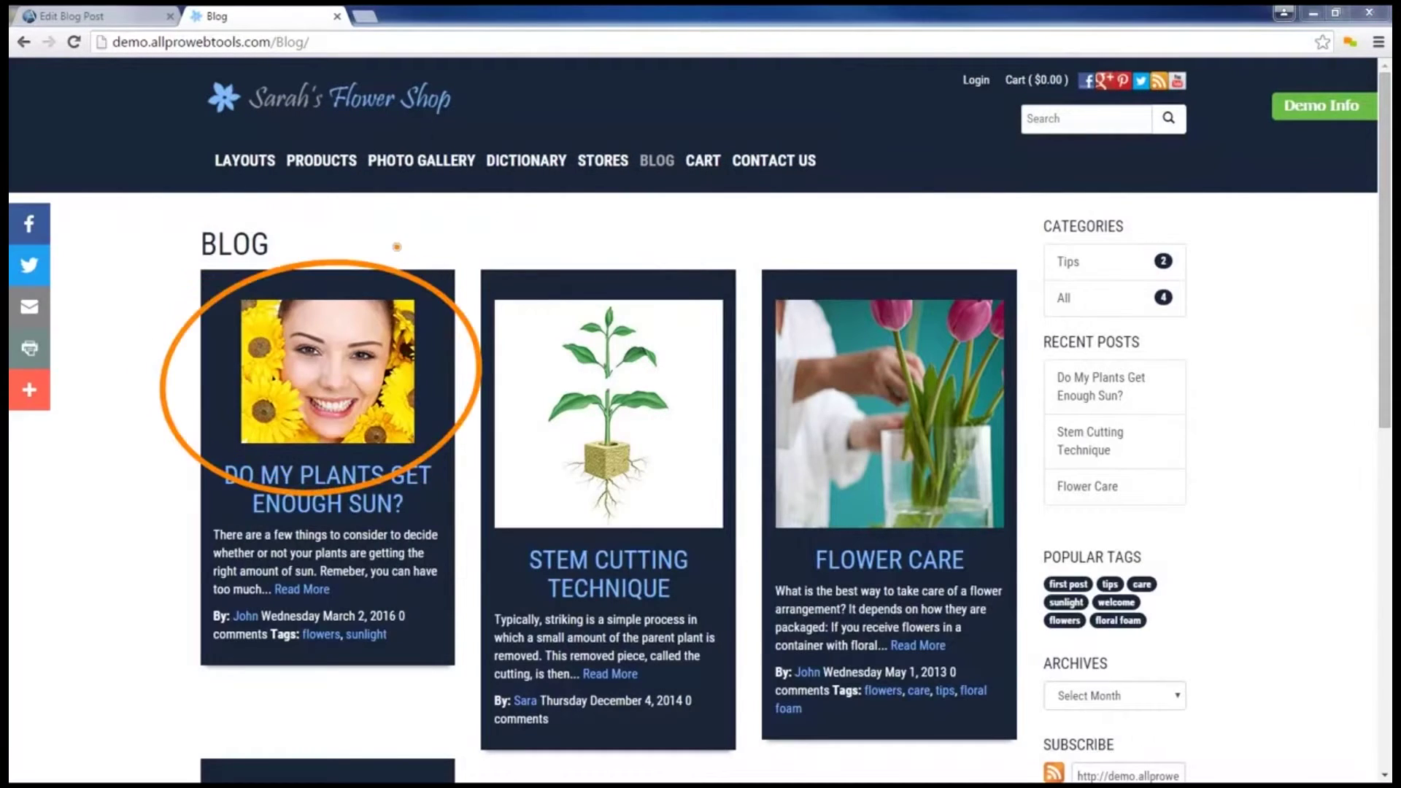
left_click(337, 326)
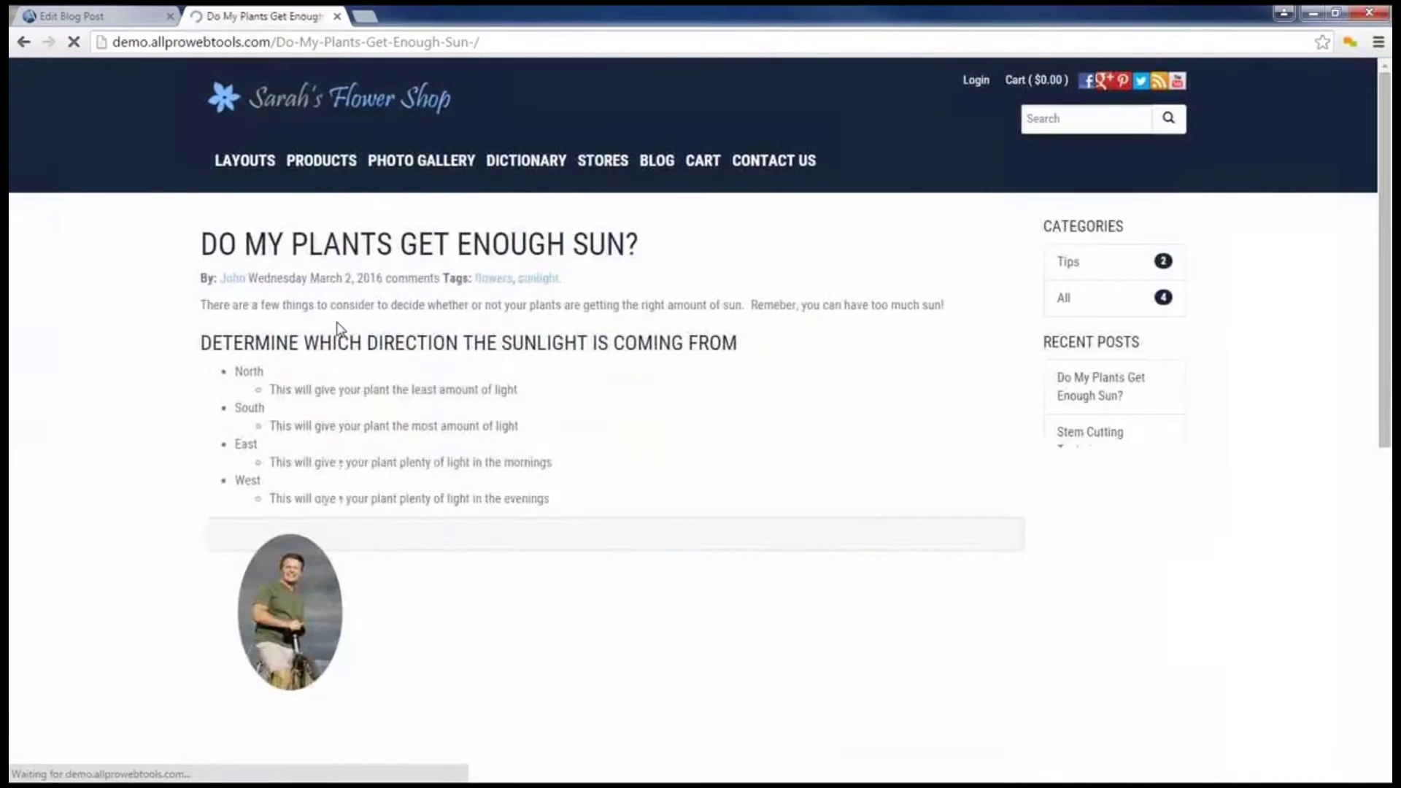
mouse_move(585, 535)
left_mouse_down()
mouse_move(556, 532)
mouse_move(256, 661)
mouse_move(637, 543)
left_mouse_up()
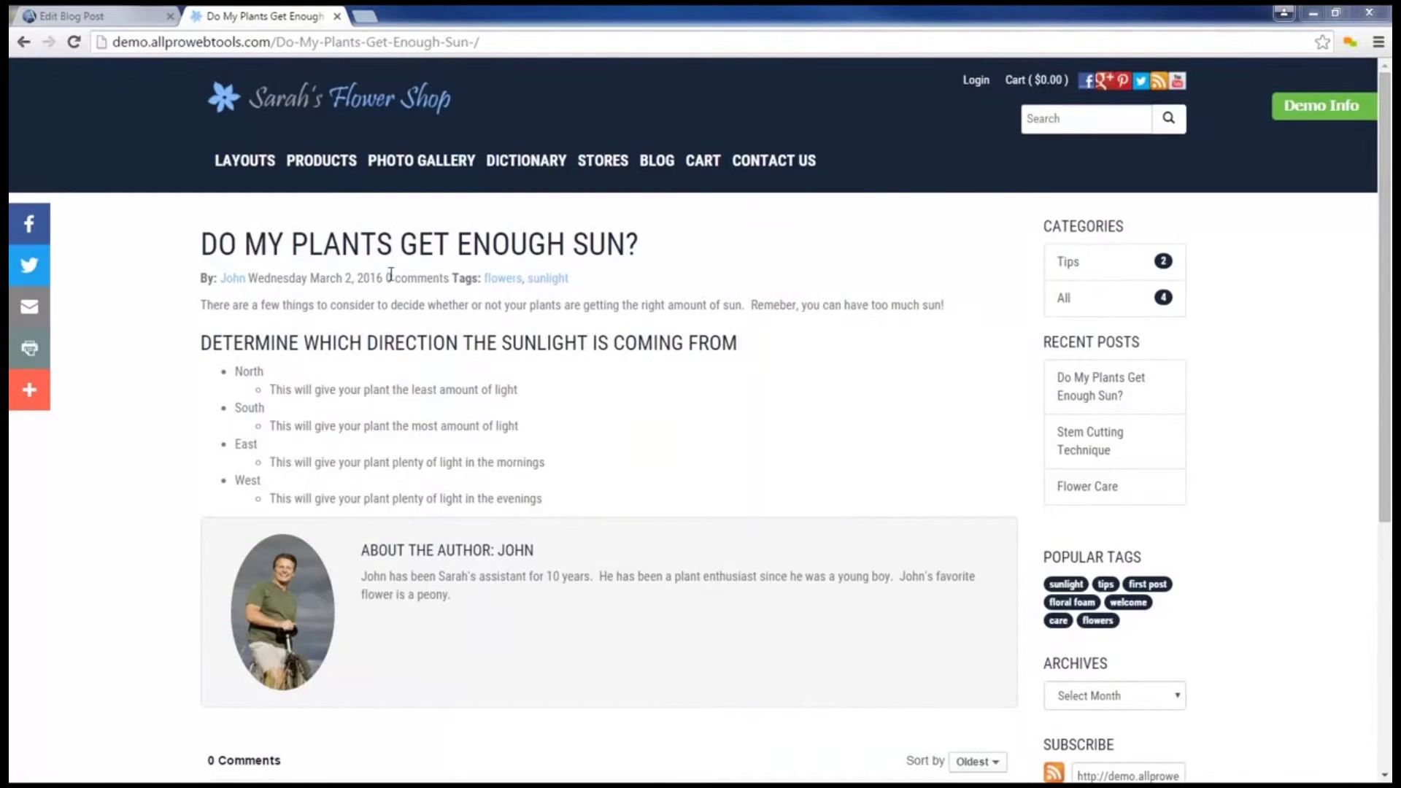
Return to the console and view the post author's user profile, examining the Authorship details, profile image and biography
left_click(104, 22)
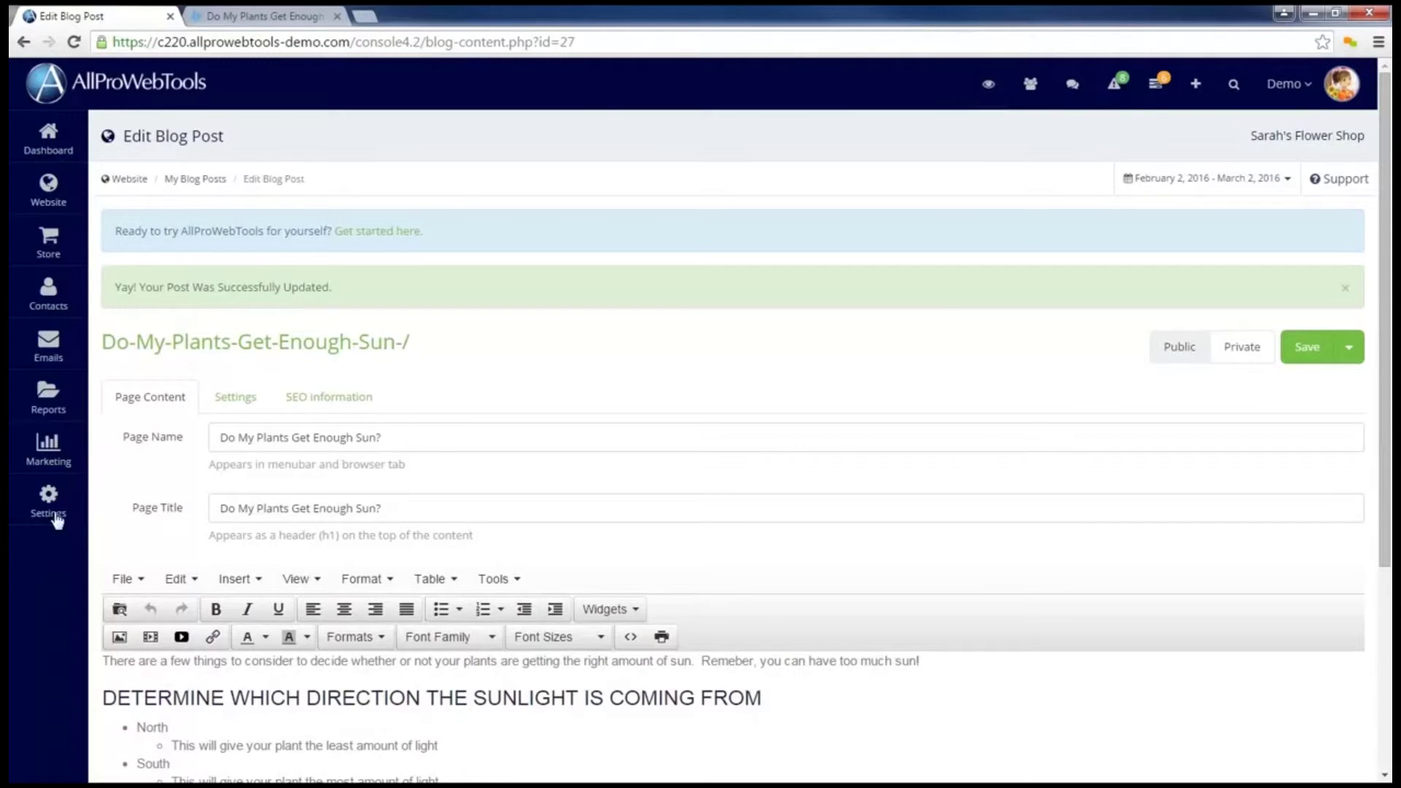
mouse_move(62, 514)
left_click(143, 457)
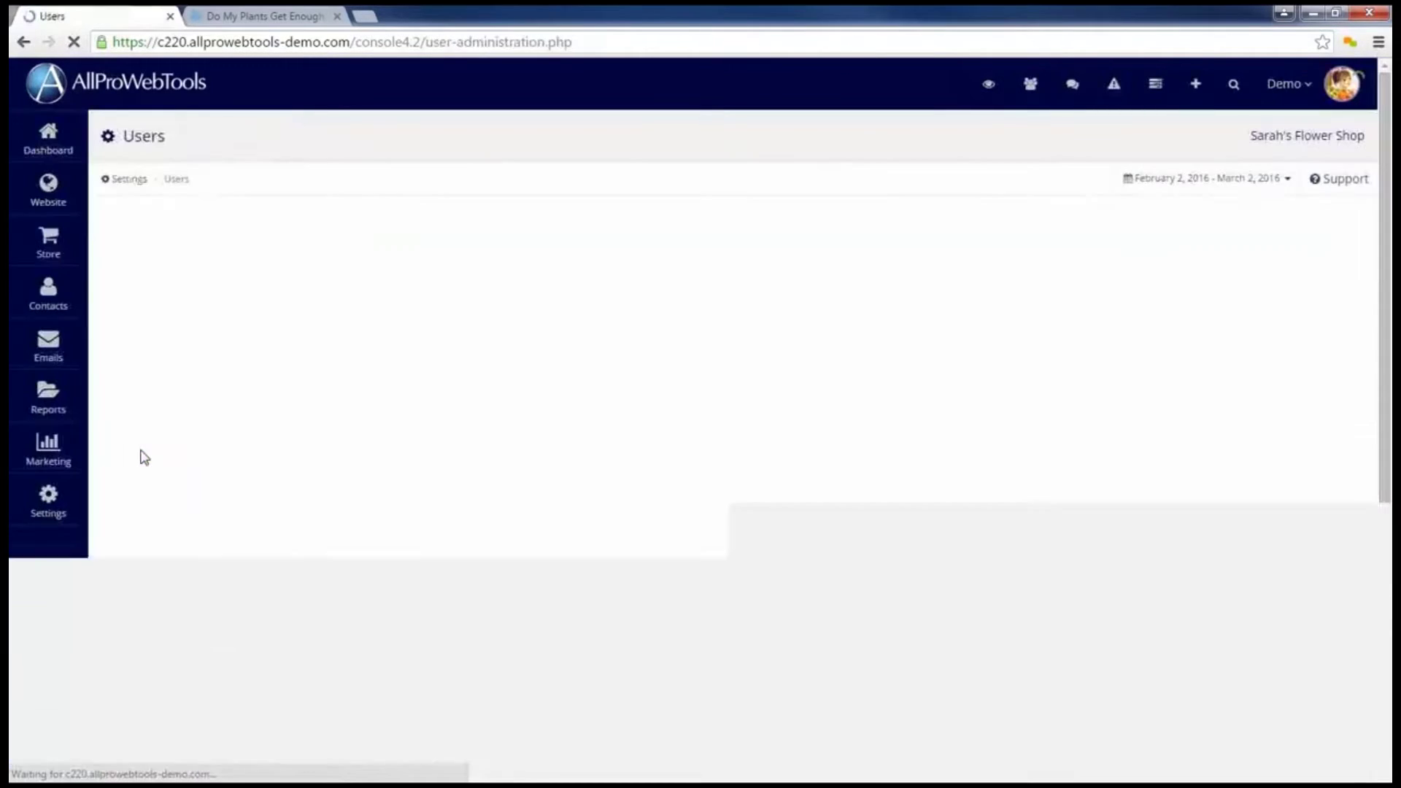
left_click(193, 629)
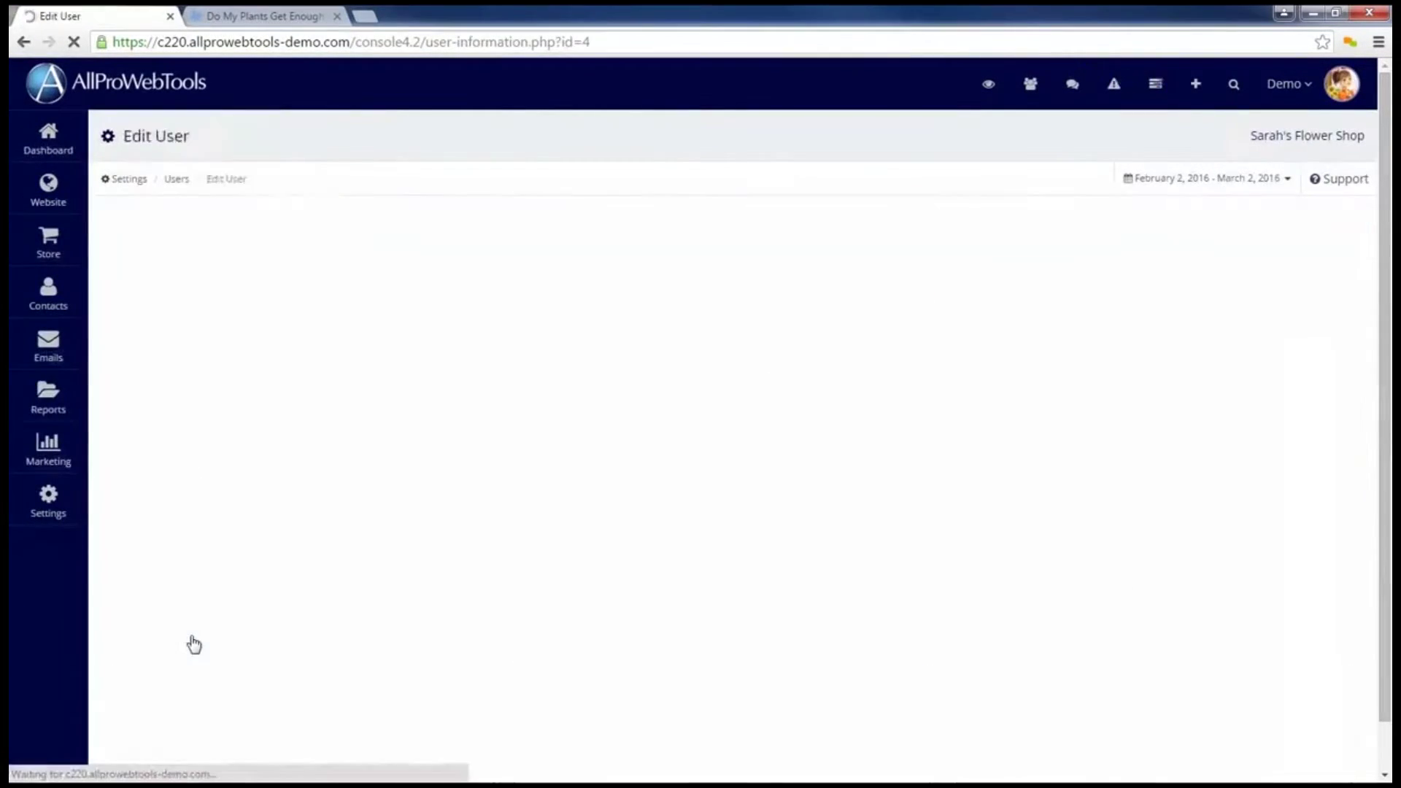
left_click(457, 343)
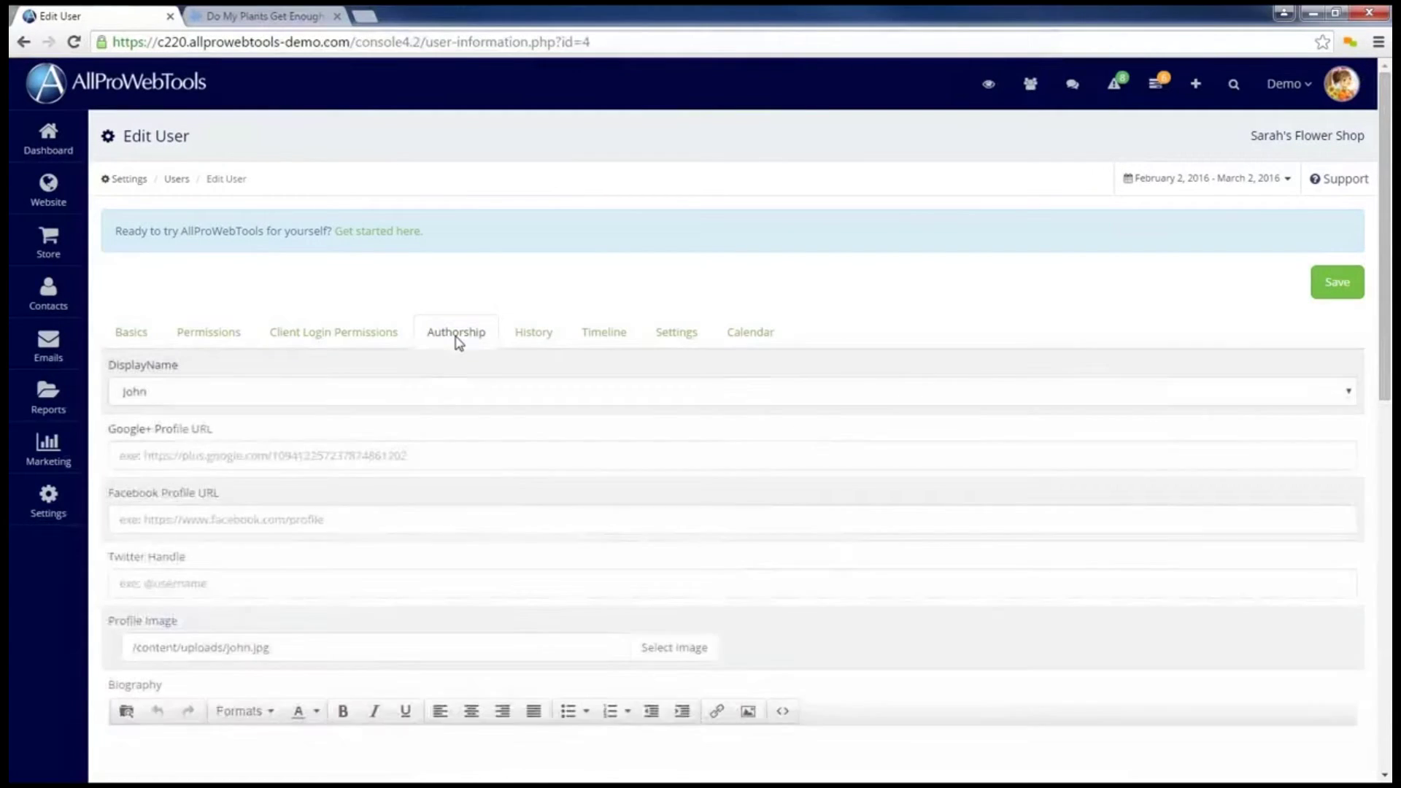
scroll(455, 360, "down", 3)
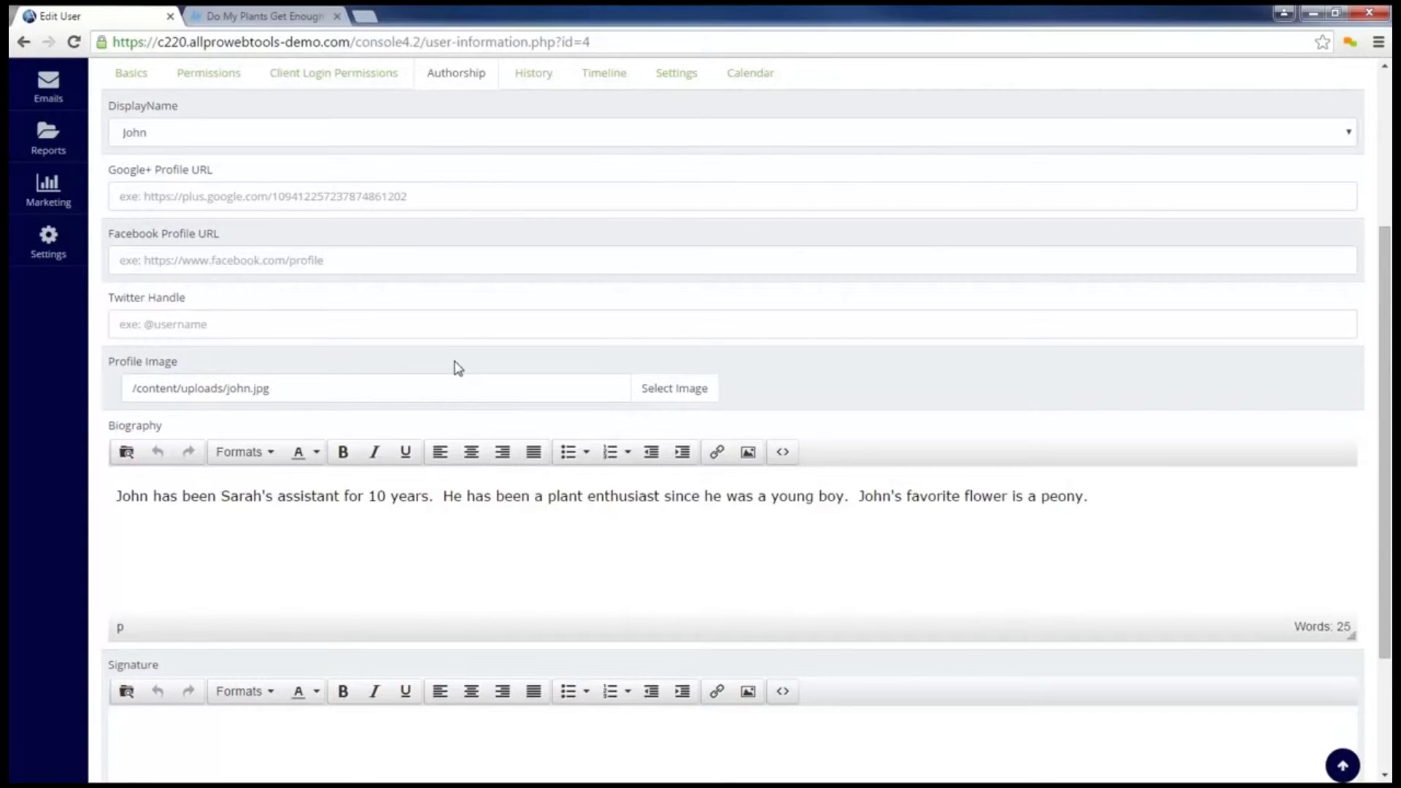
Set the blog layout to List in the website's blog settings
mouse_move(67, 247)
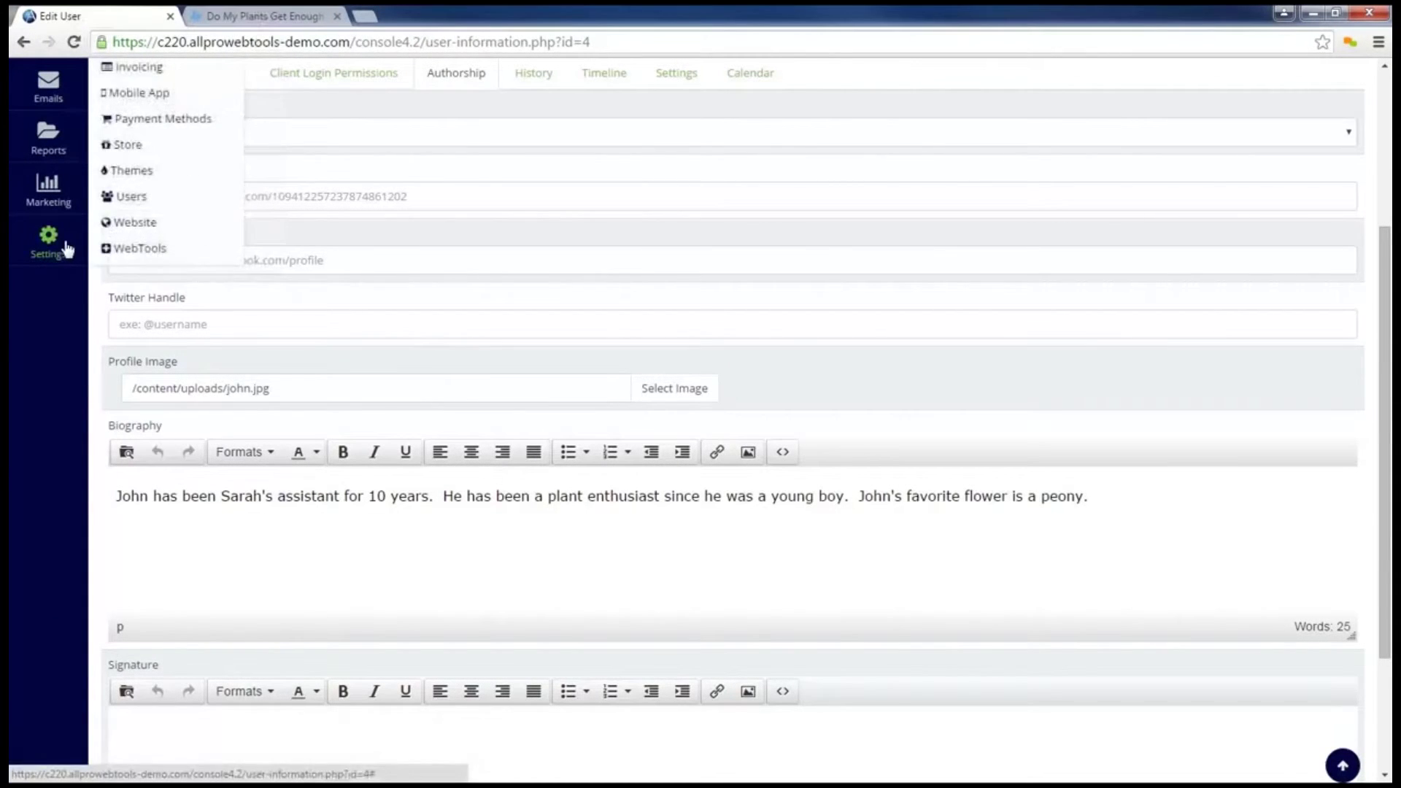
left_click(146, 226)
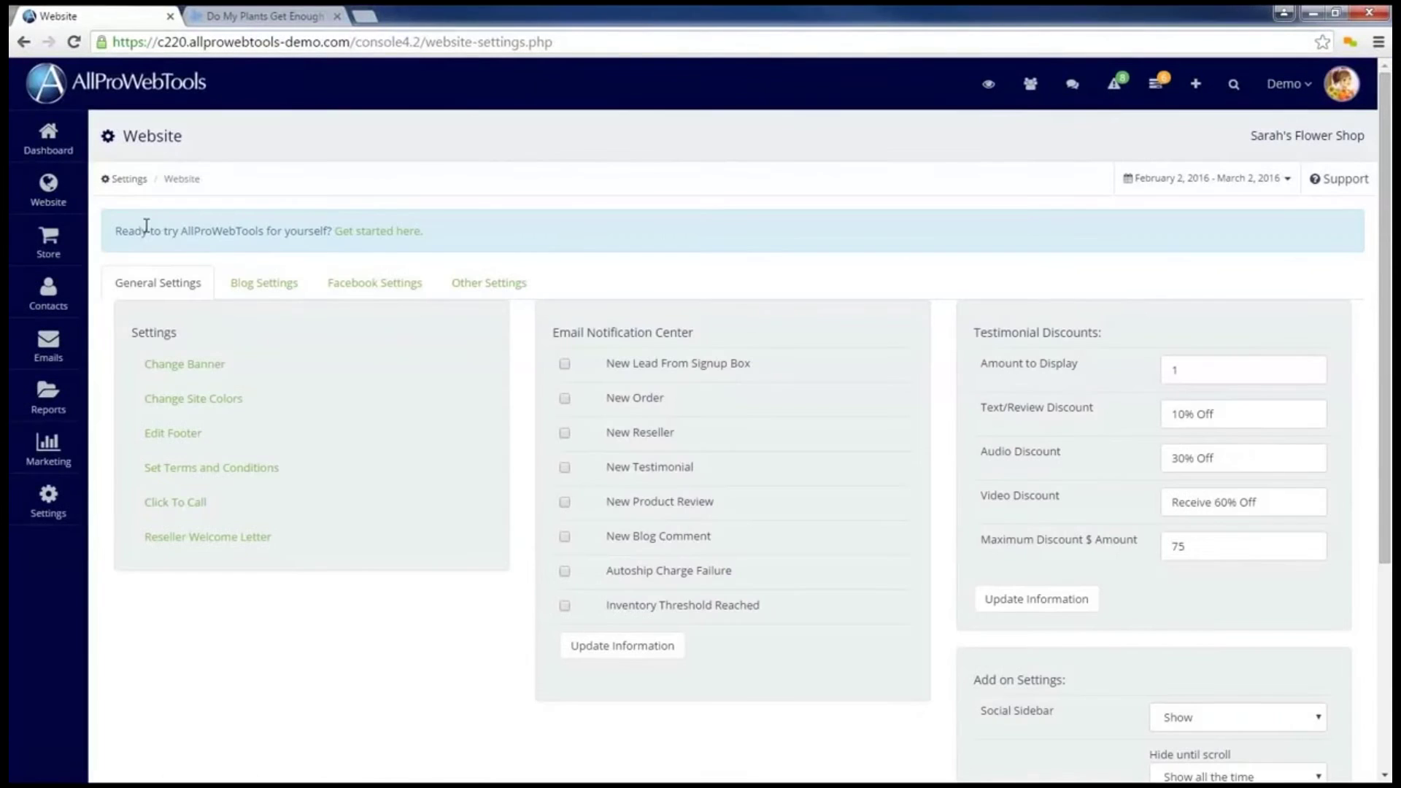
left_click(270, 285)
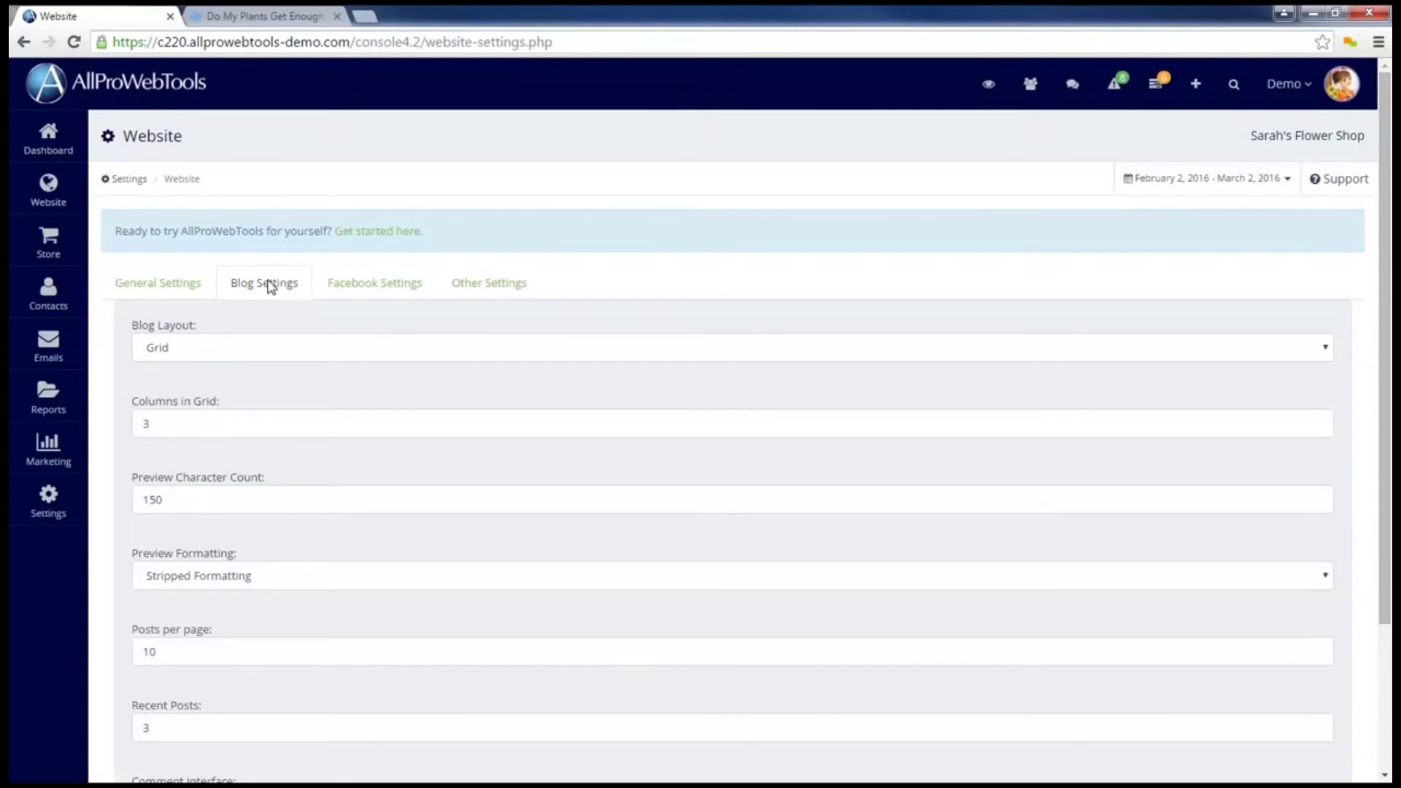
left_click(247, 342)
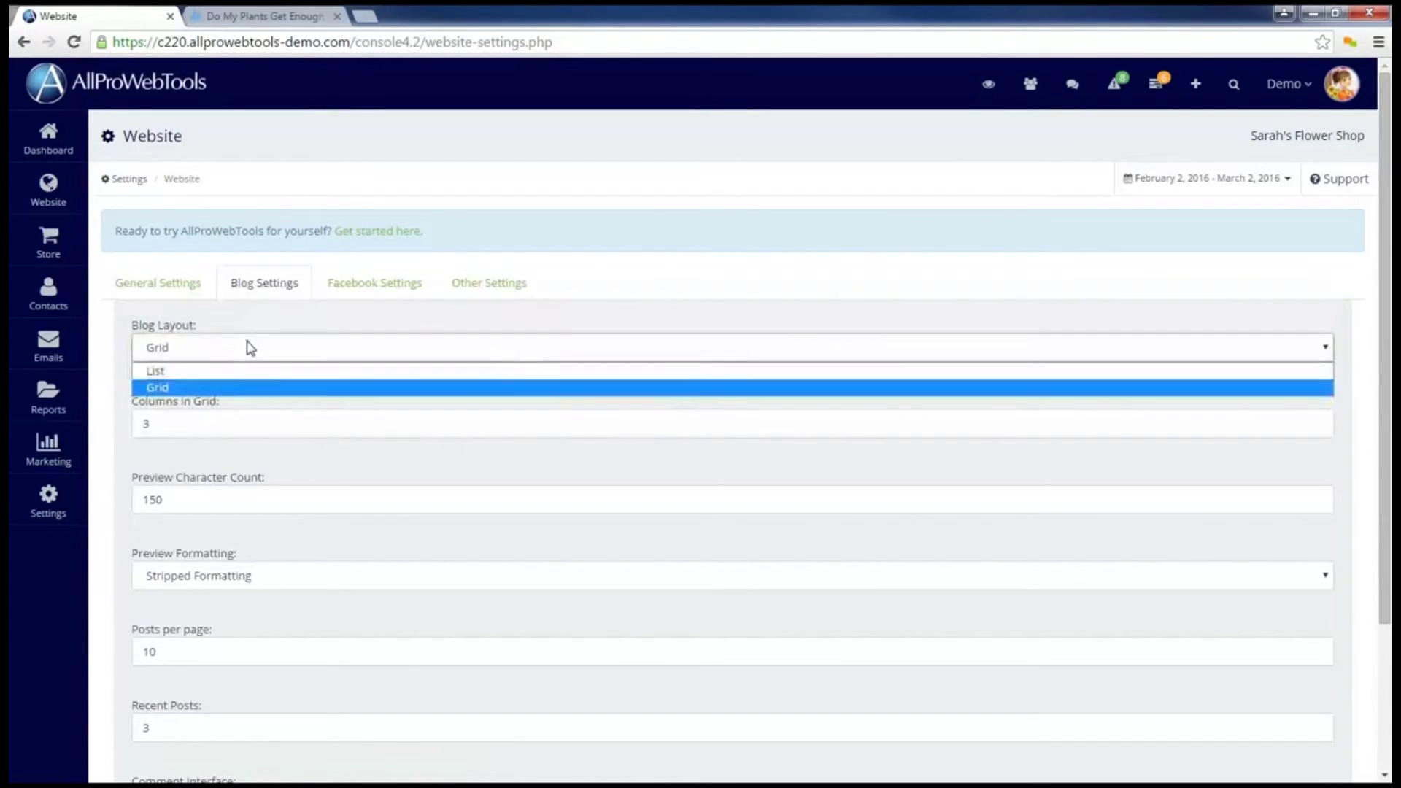
left_click(230, 371)
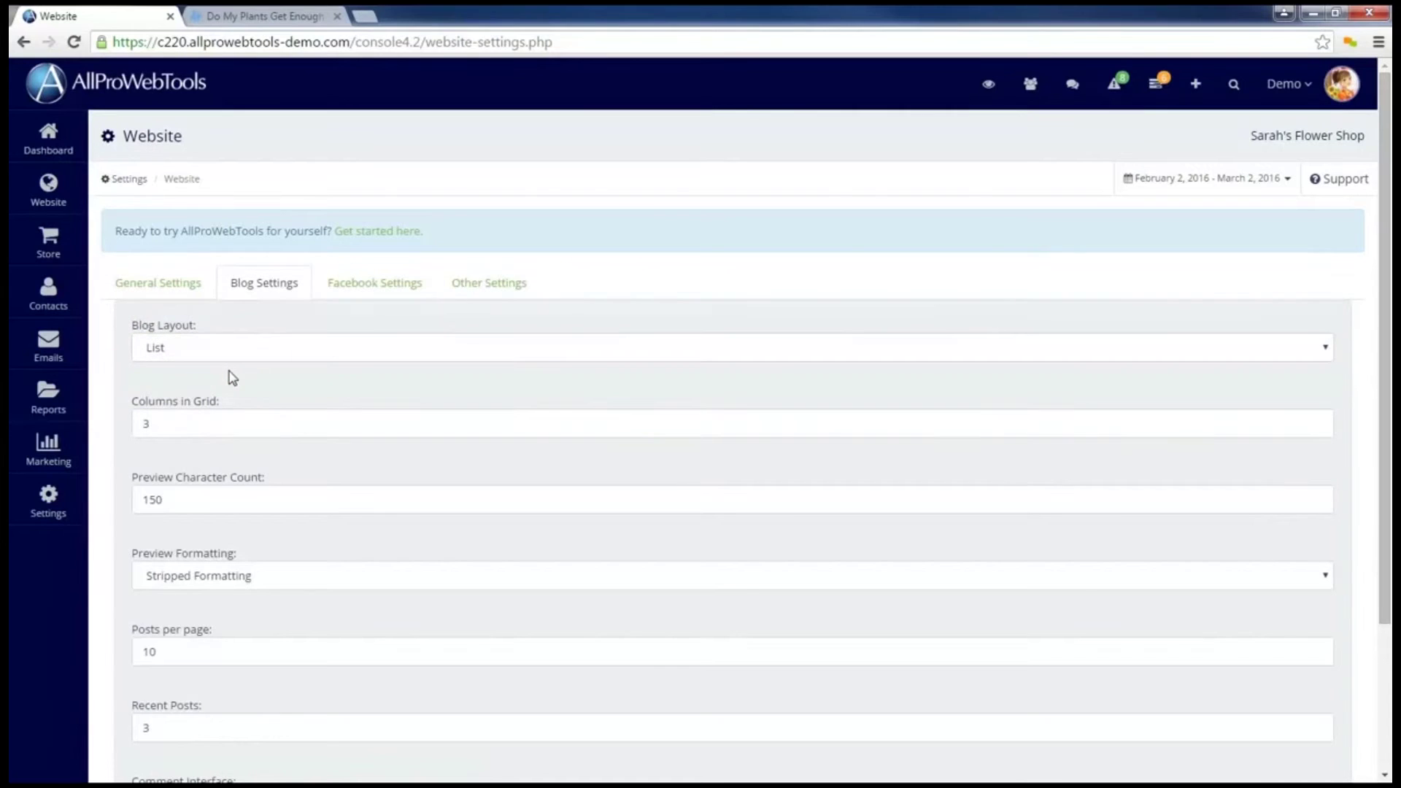
Review the blog settings for grid columns, preview character count, preview formatting choices, posts per page and recent posts
left_click(226, 421)
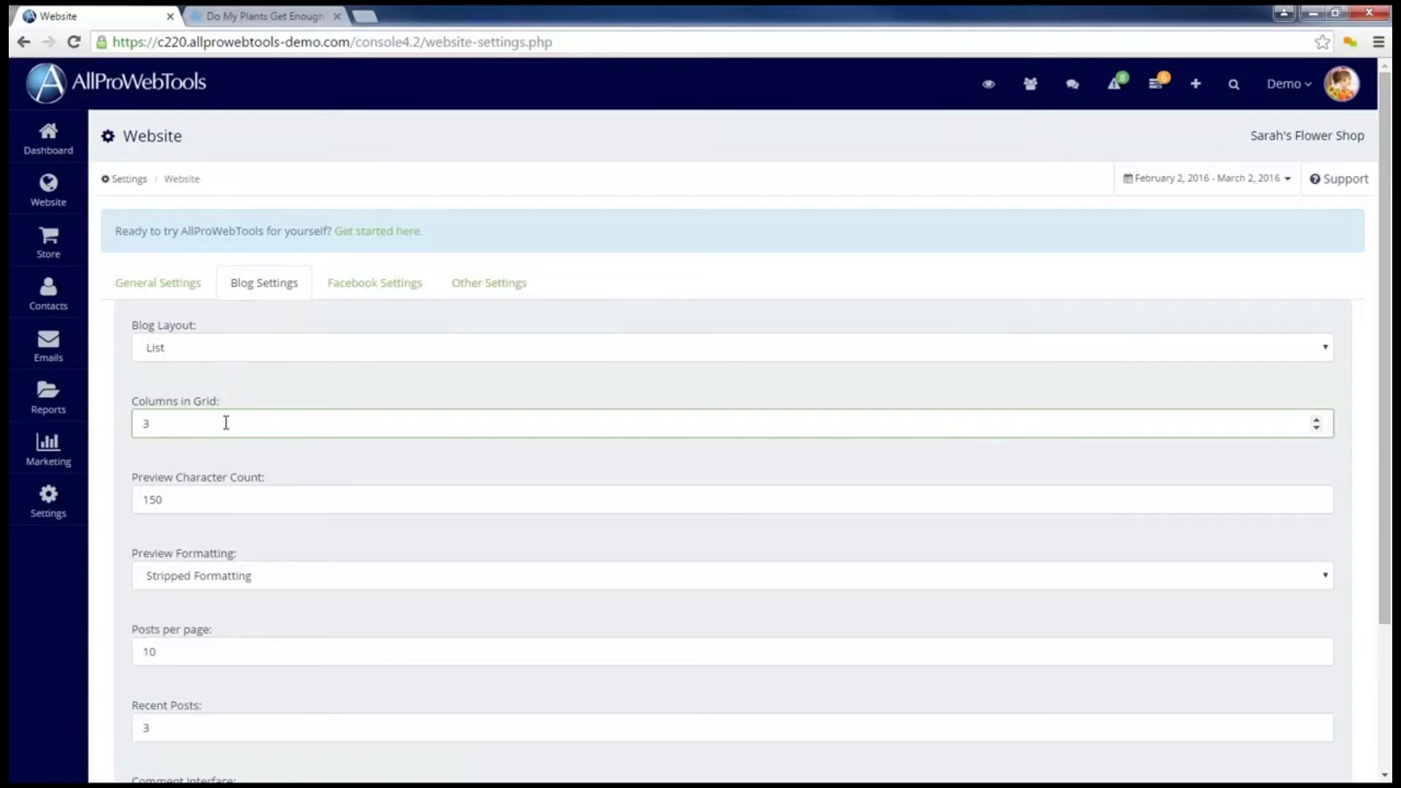
left_click(225, 498)
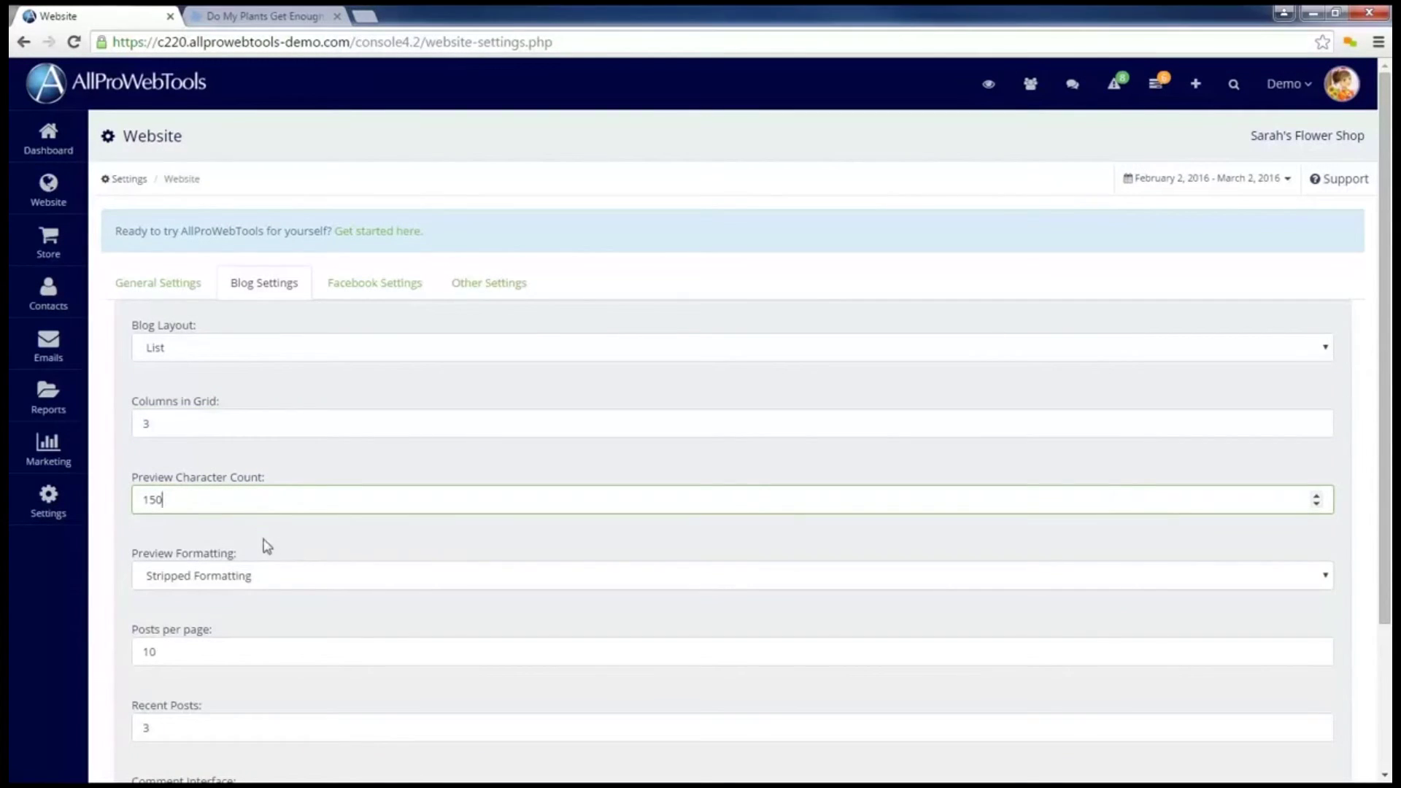
left_click(291, 576)
left_click(285, 599)
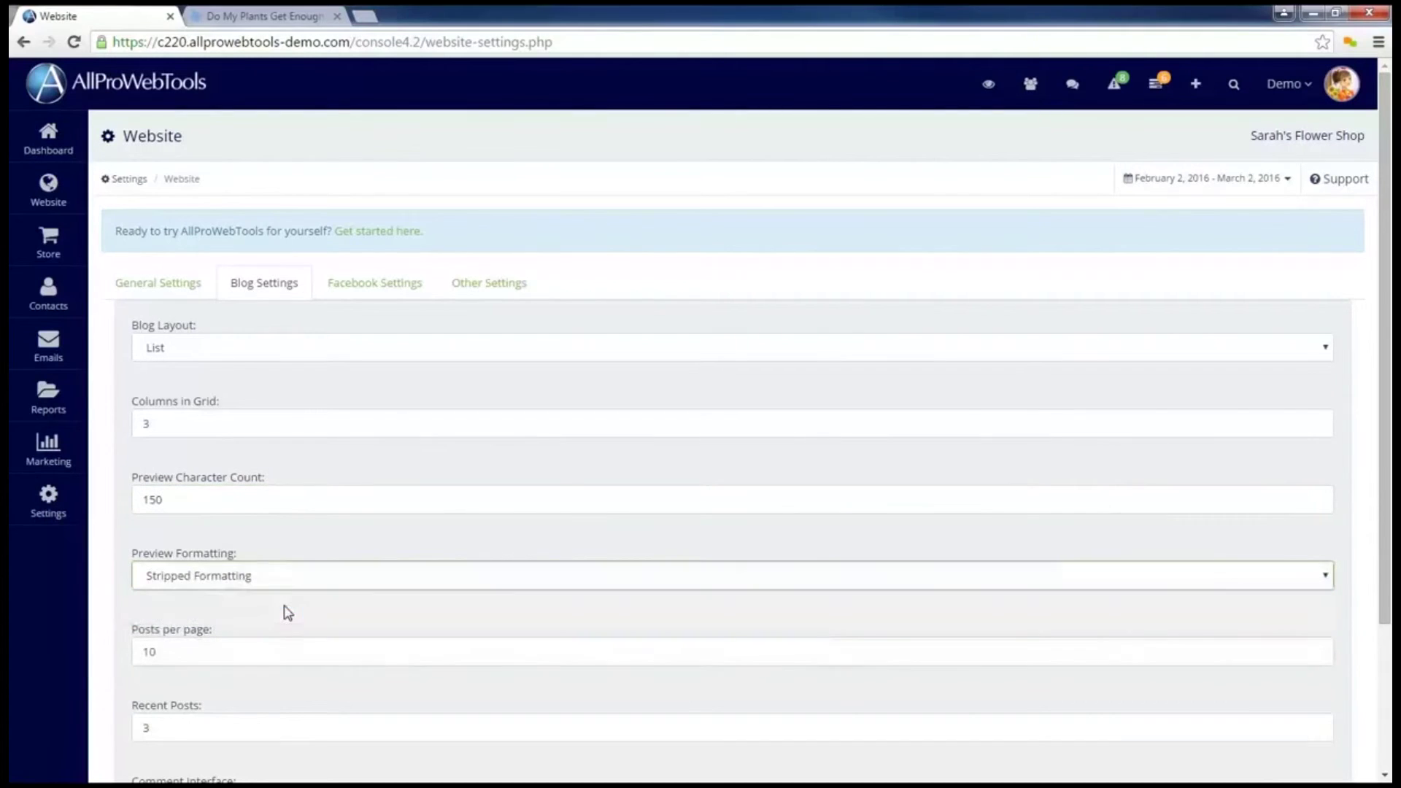
left_click(285, 588)
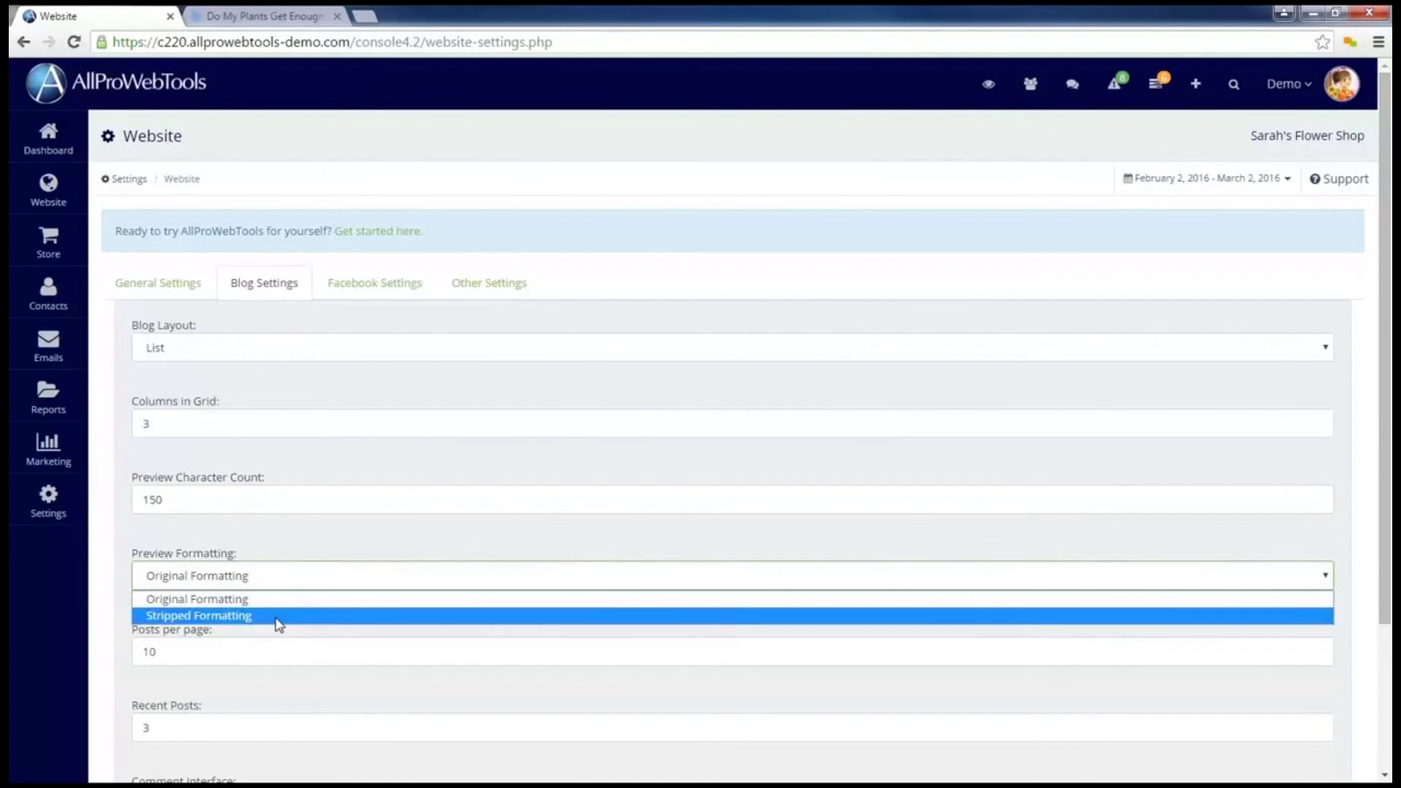
left_click(277, 622)
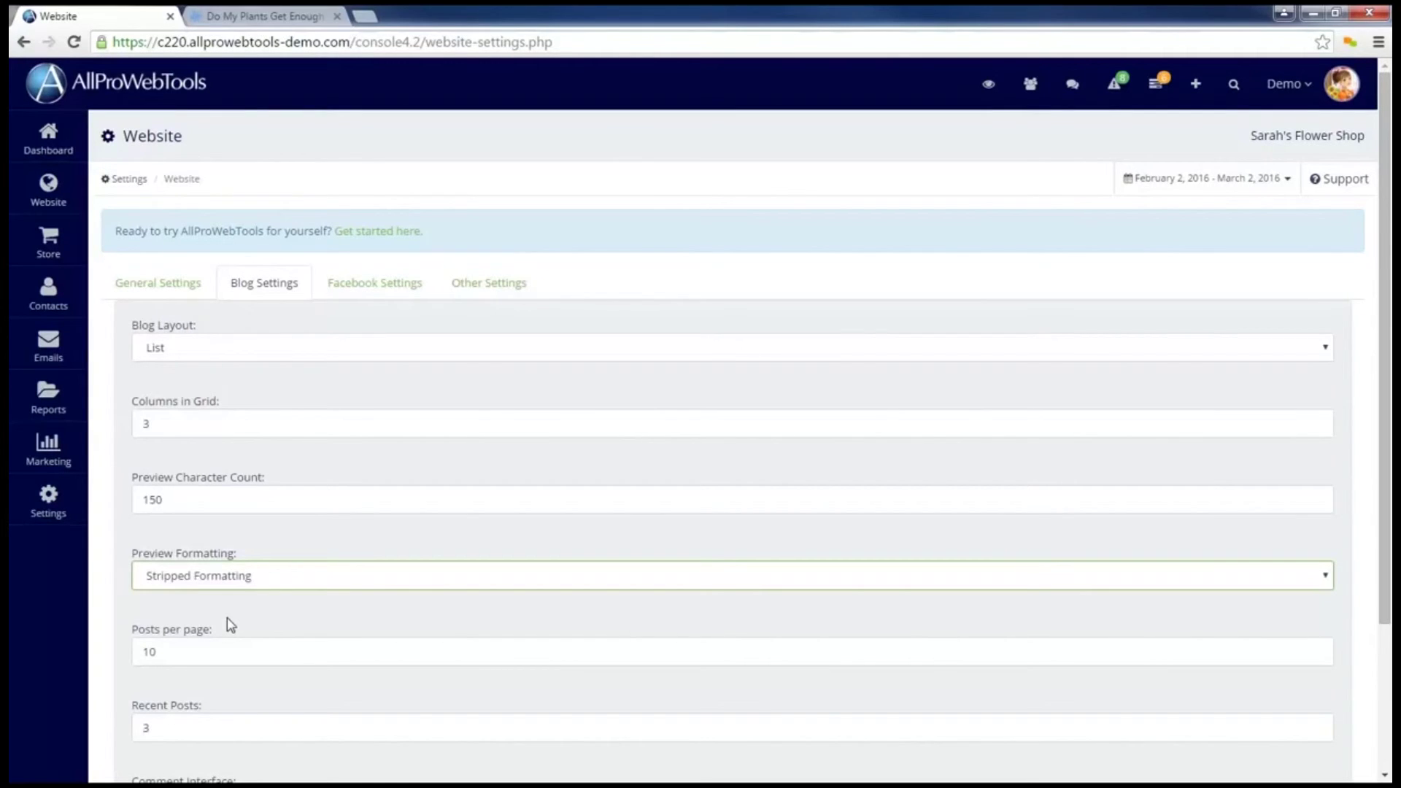
left_click(273, 622)
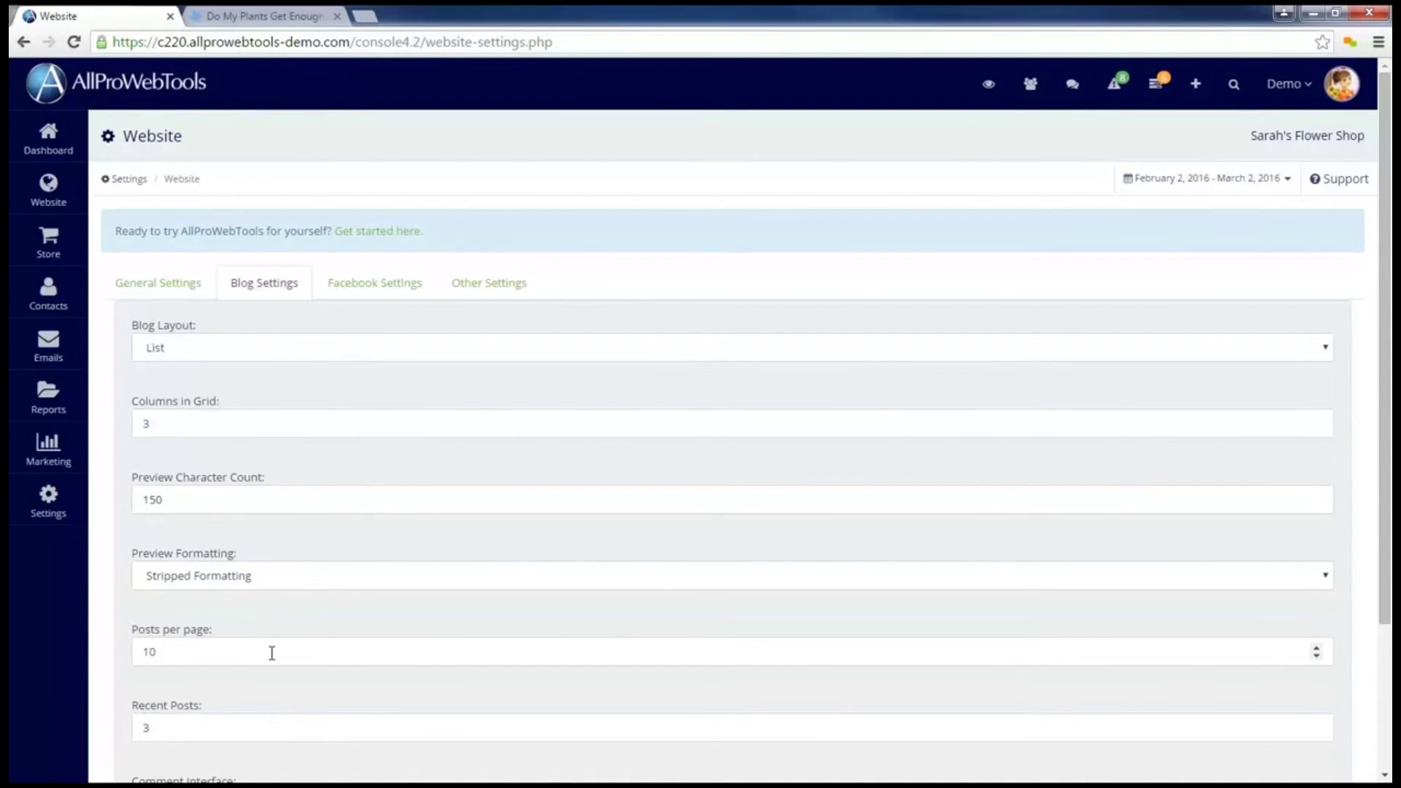
left_click(272, 653)
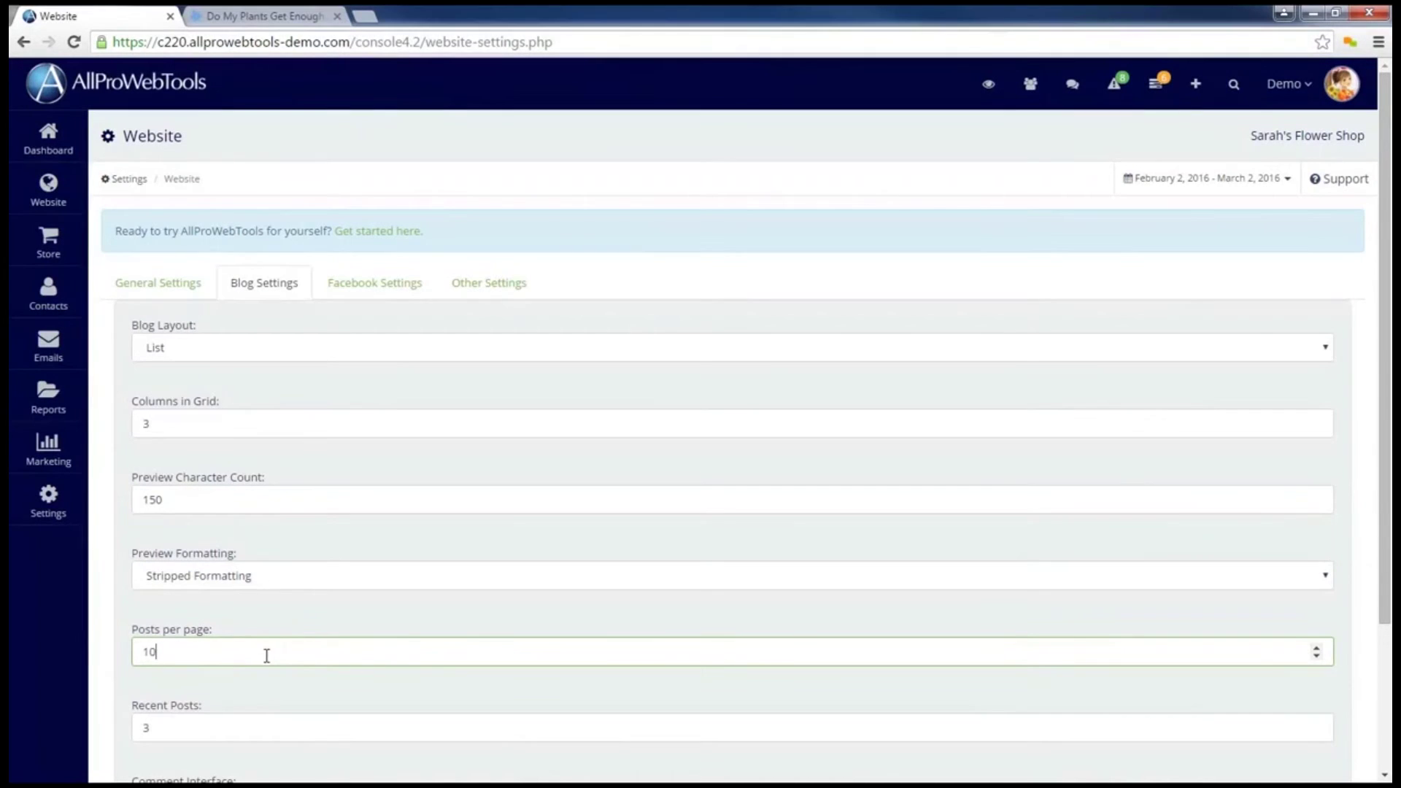
left_click(264, 728)
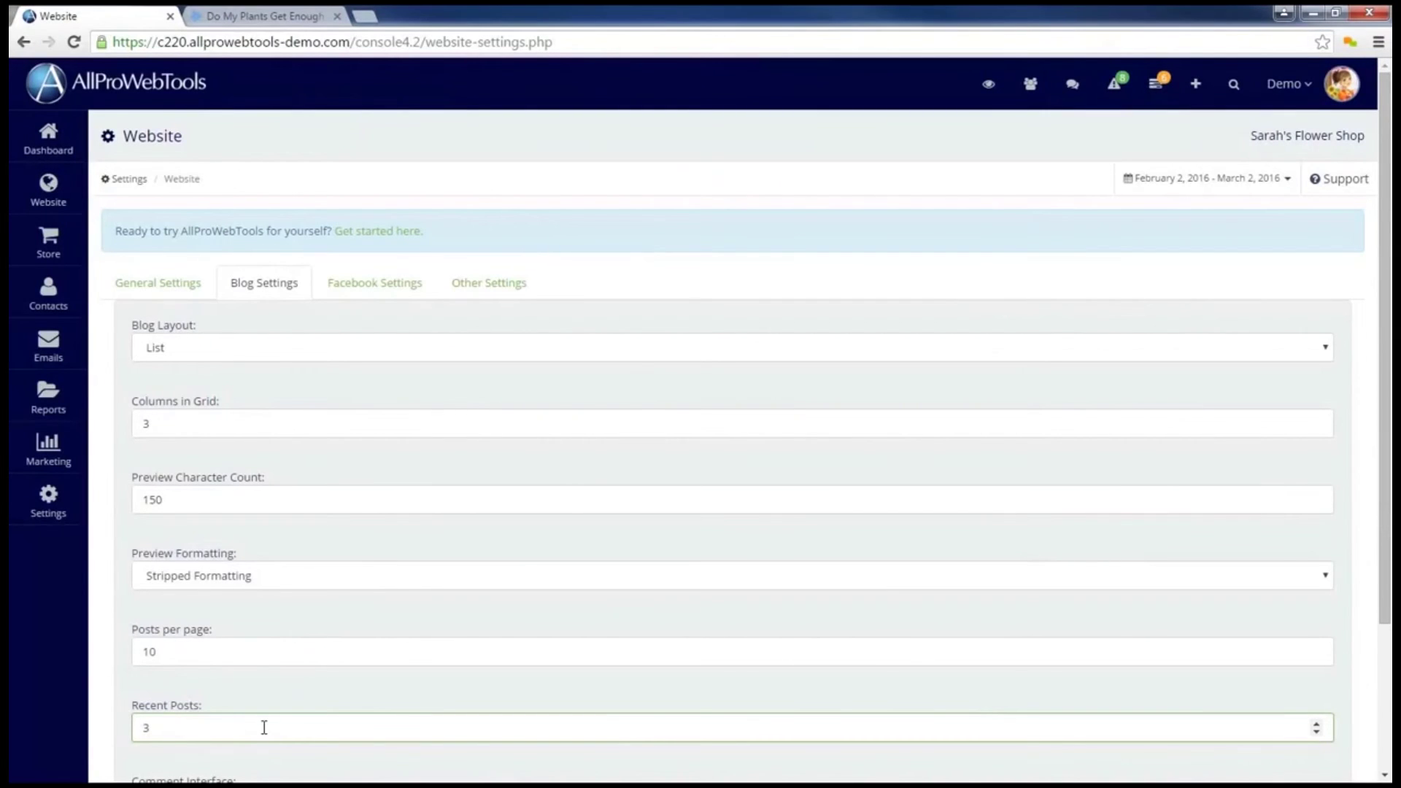
left_click(263, 707)
Choose Facebook as the blog's comment interface and update the blog settings
scroll(262, 707, "down", 3)
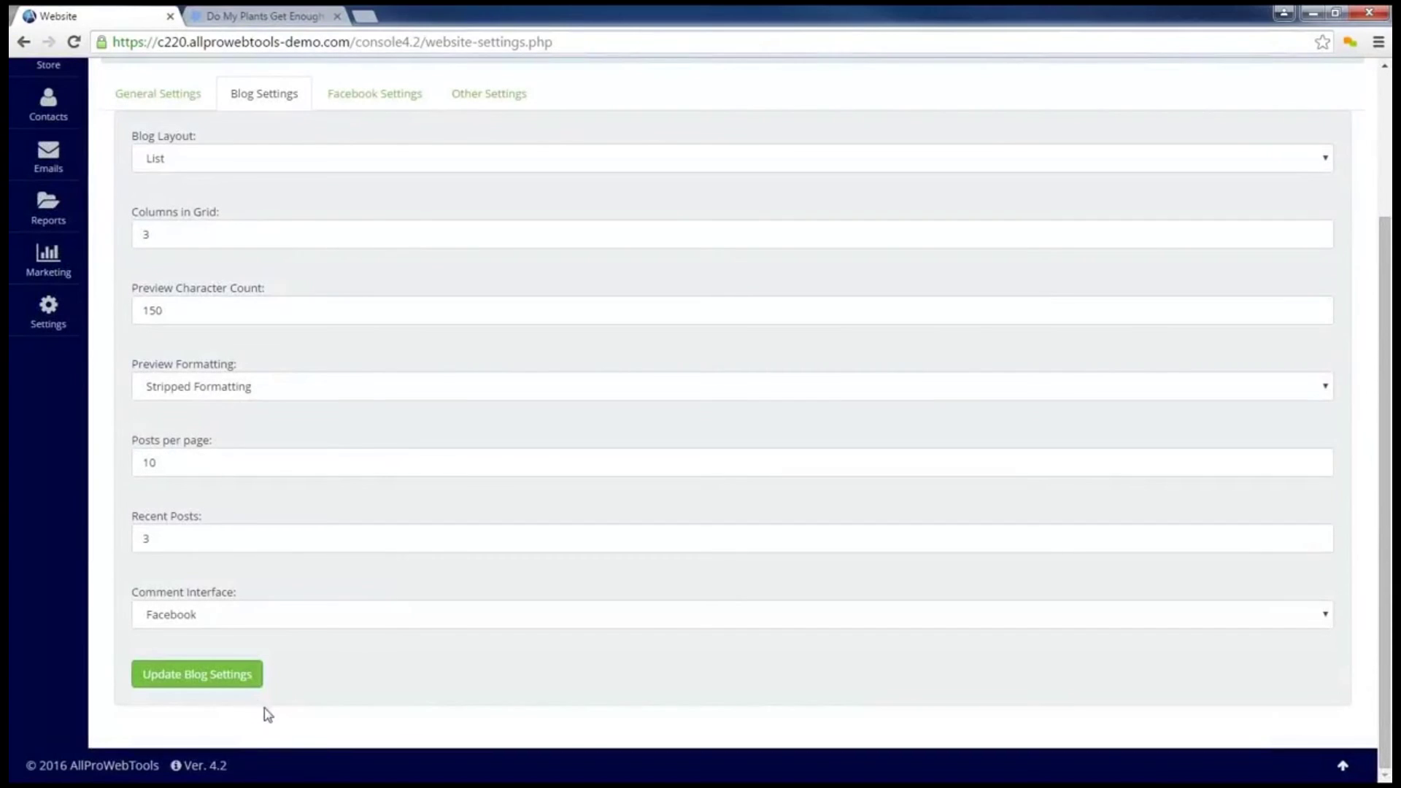
left_click(341, 619)
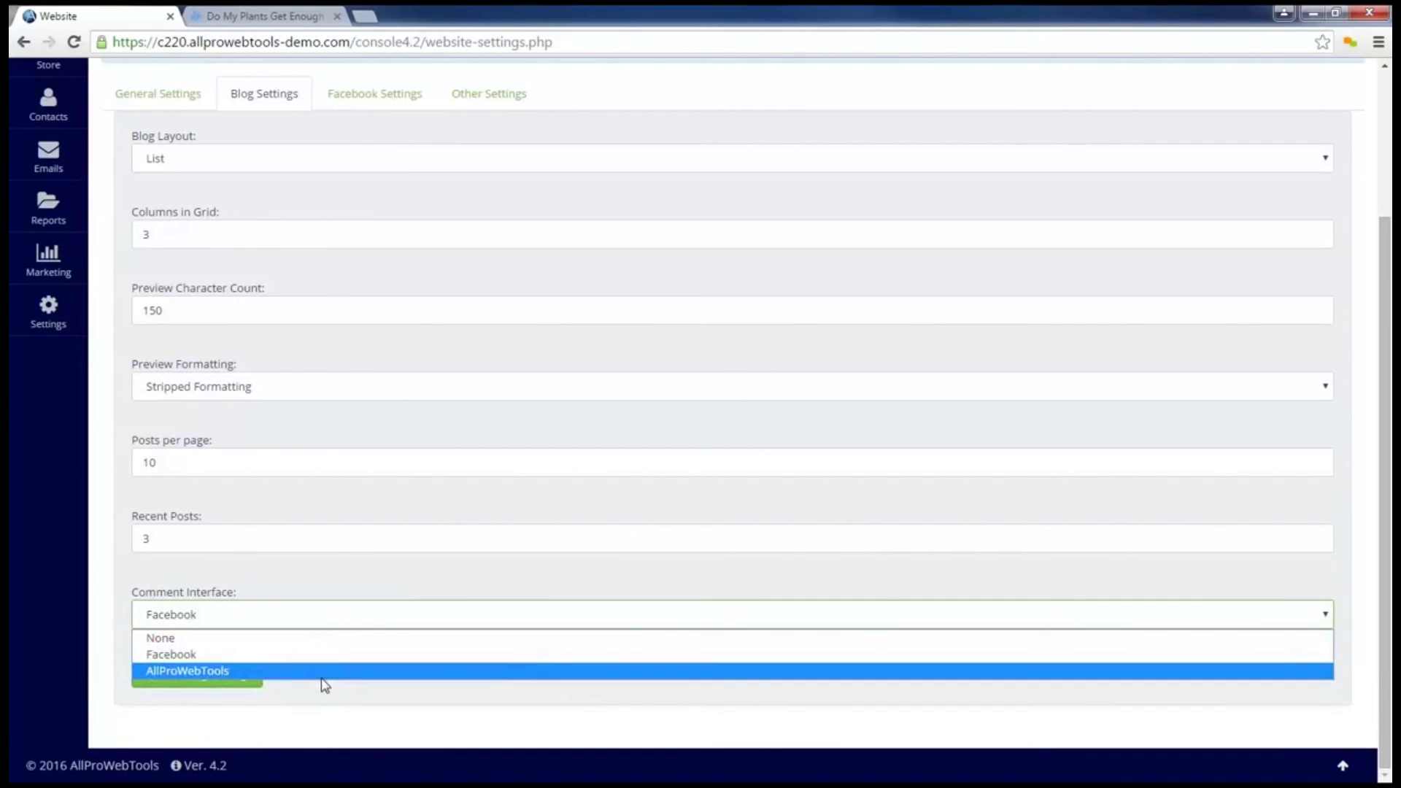
left_click(320, 656)
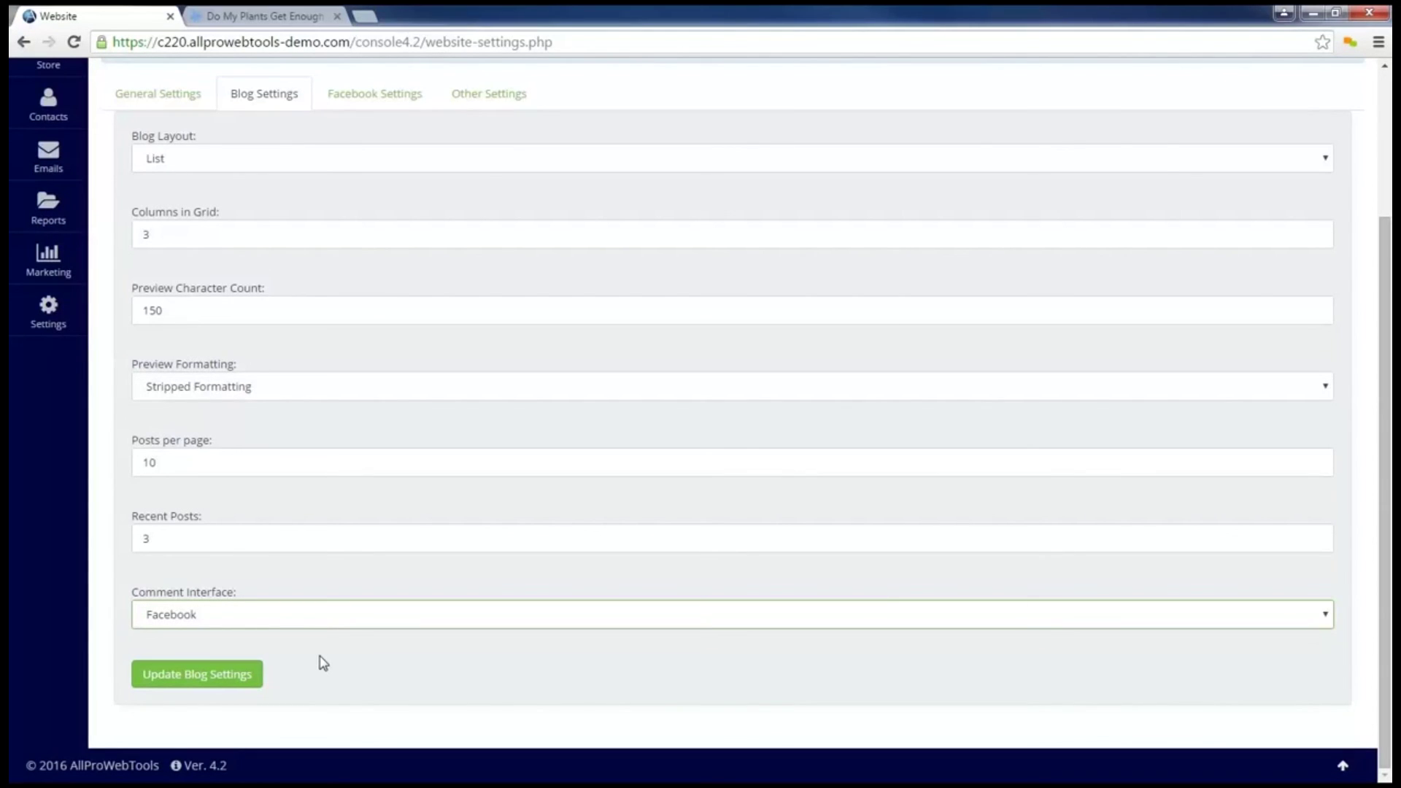
left_click(240, 676)
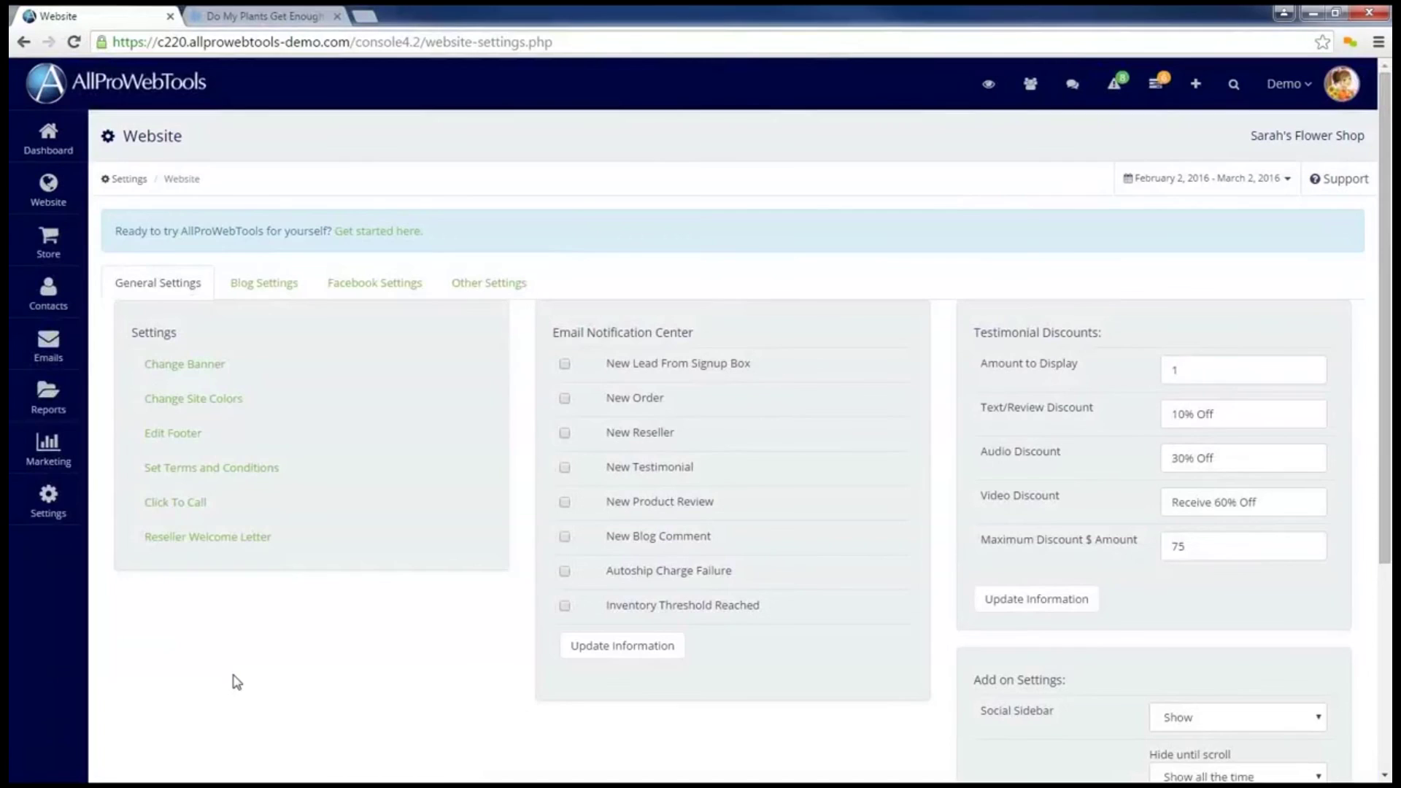
Open the flower shop's public blog page and view the posts in the list layout
left_click(980, 83)
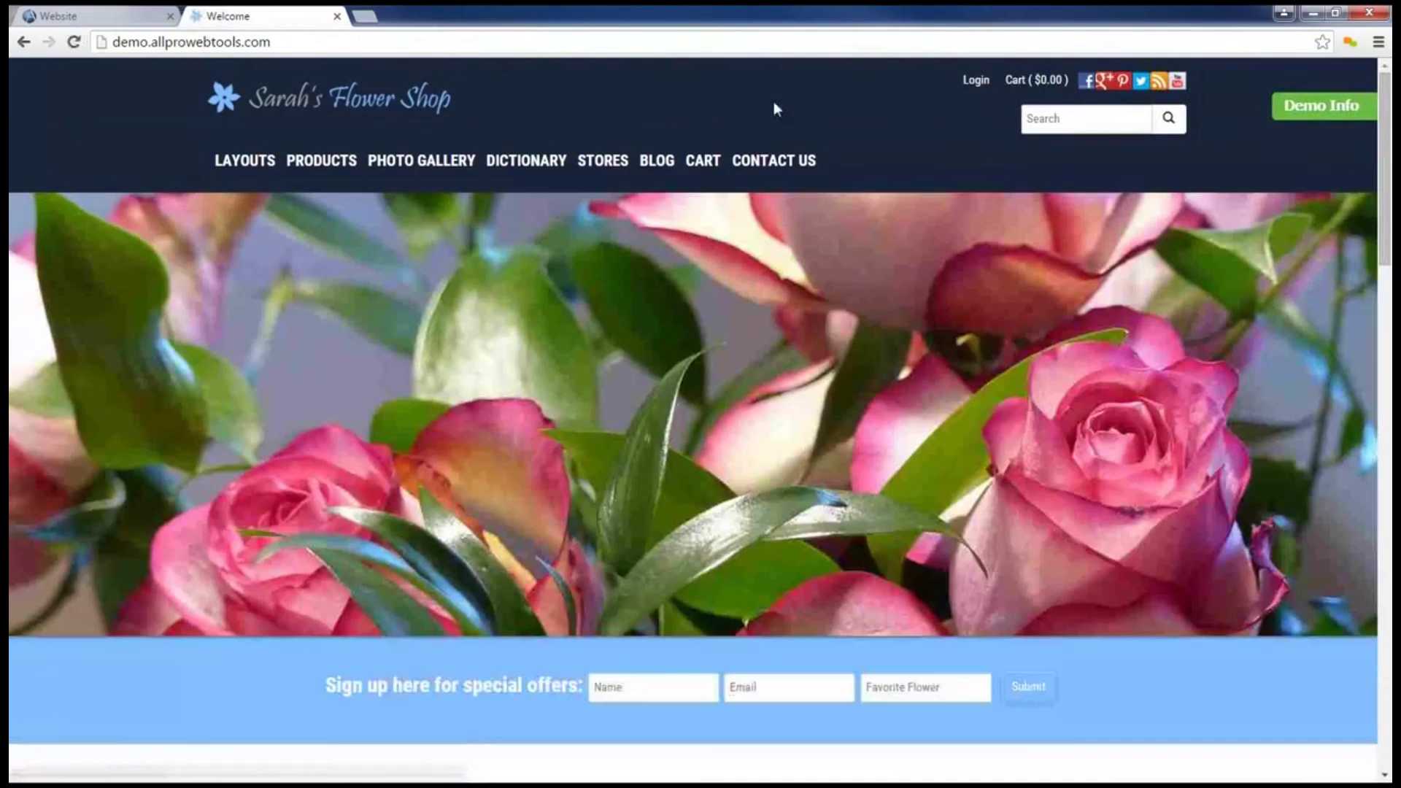
left_click(666, 162)
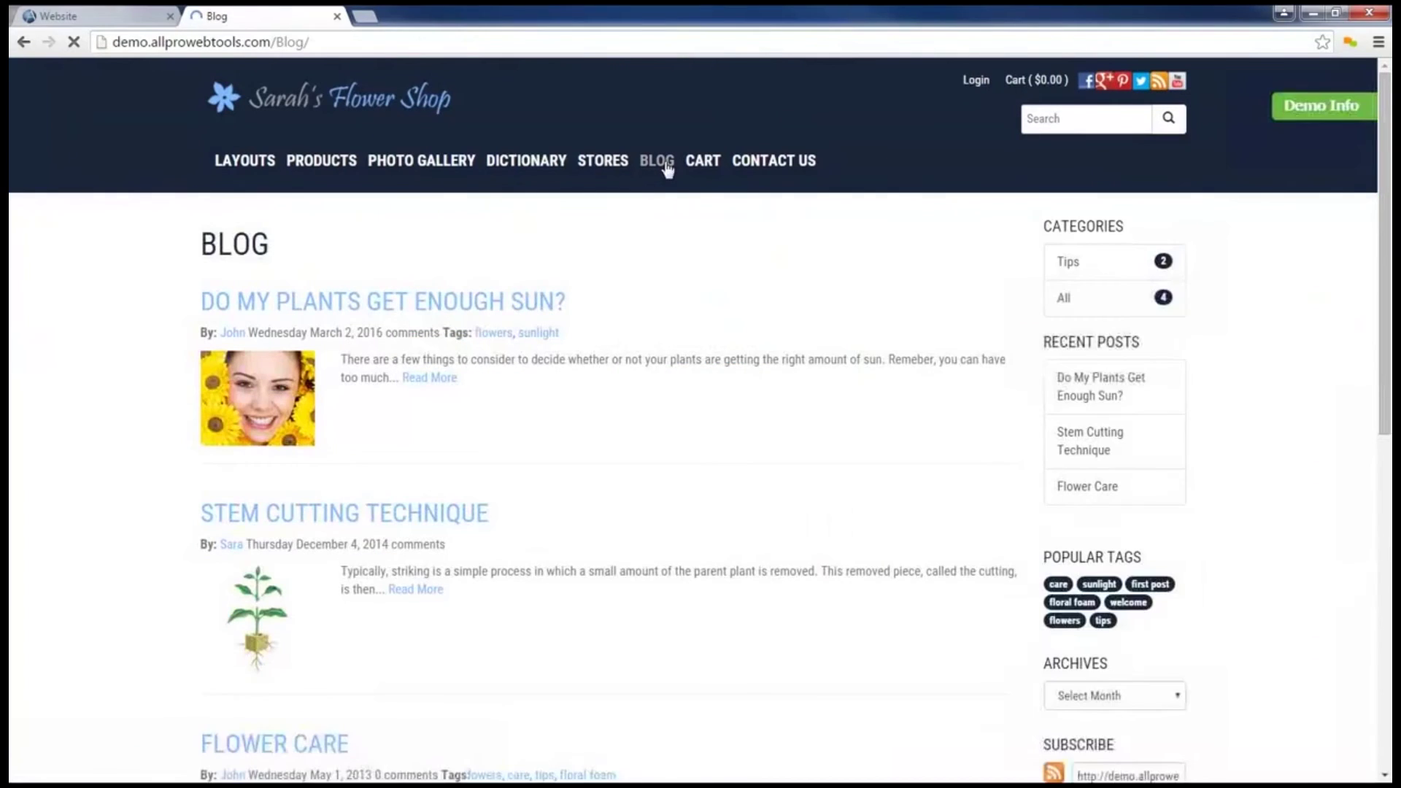